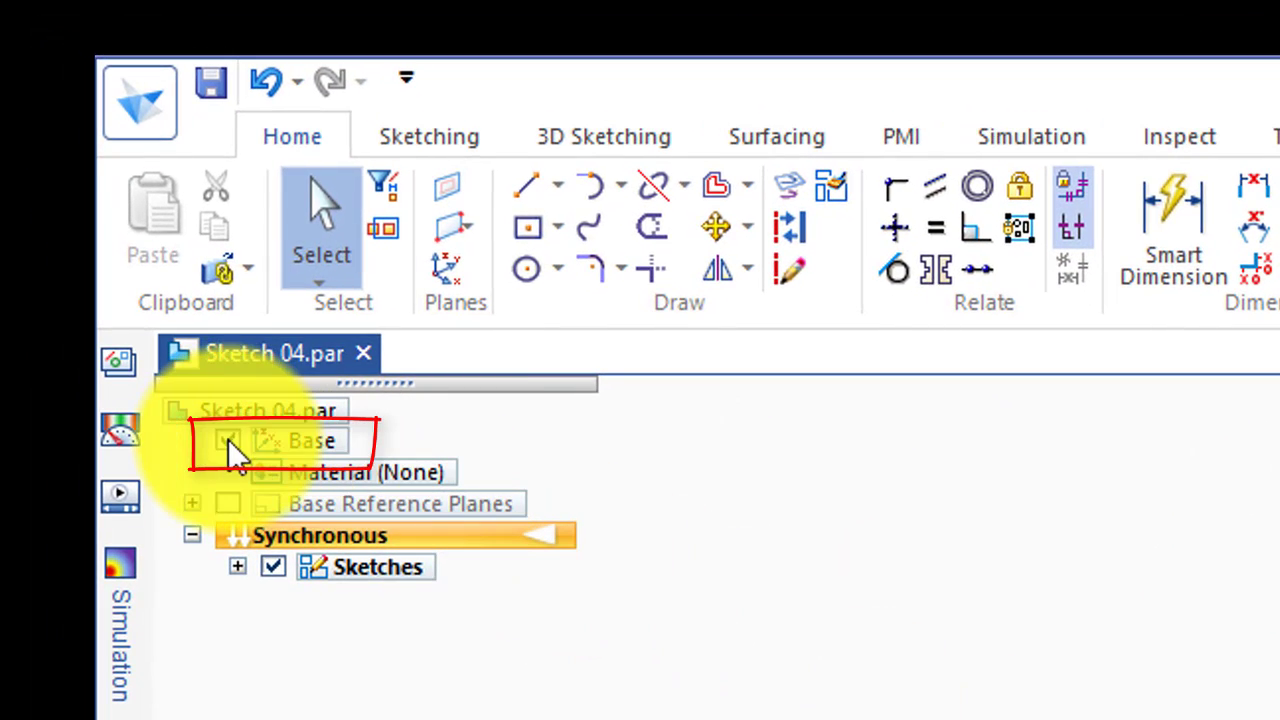
- Hide the Base coordinate system, view the drawing from the front, and pan it right
{"action": "left_click", "coordinate": [228, 441]}
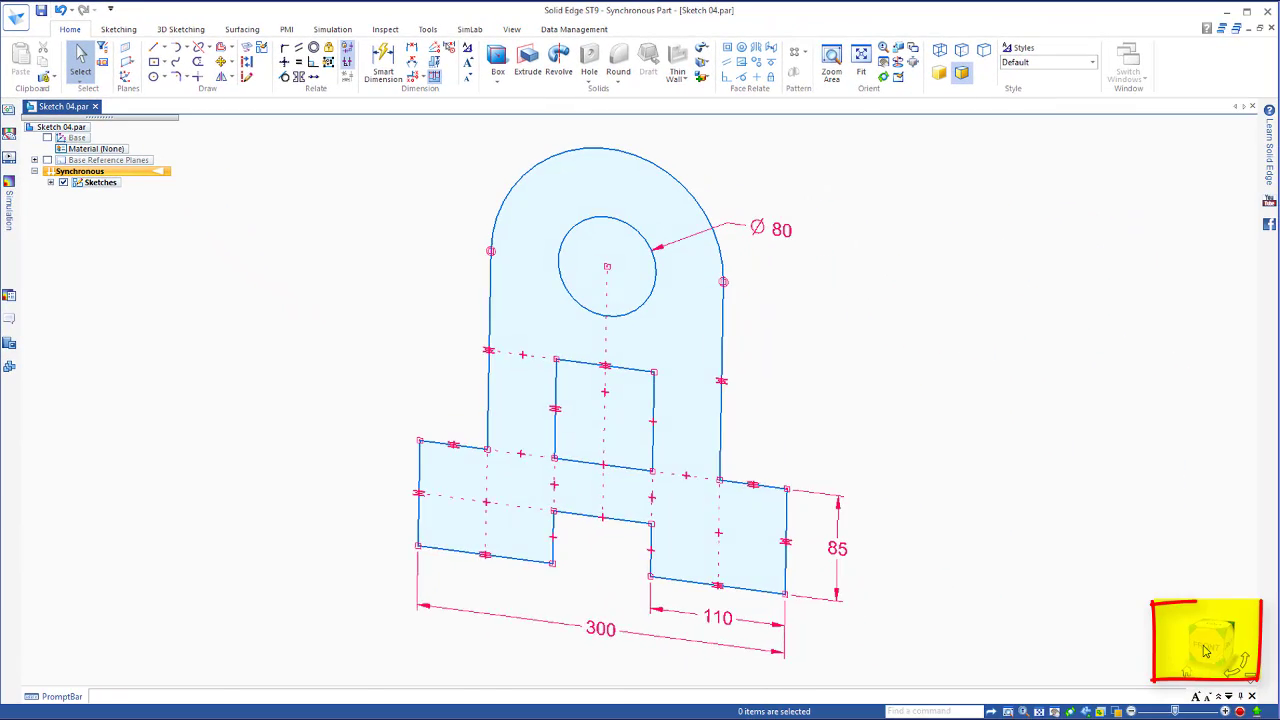
{"action": "left_click", "coordinate": [1206, 651]}
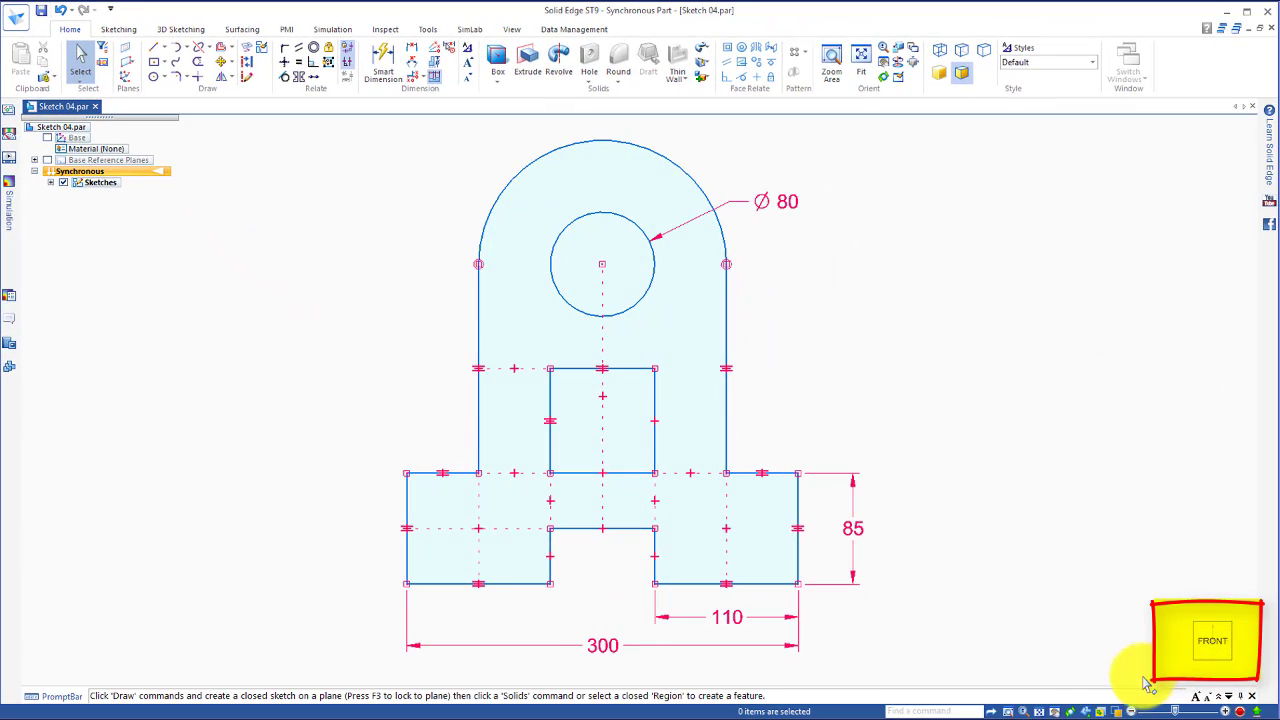
{"action": "left_click", "coordinate": [1059, 712]}
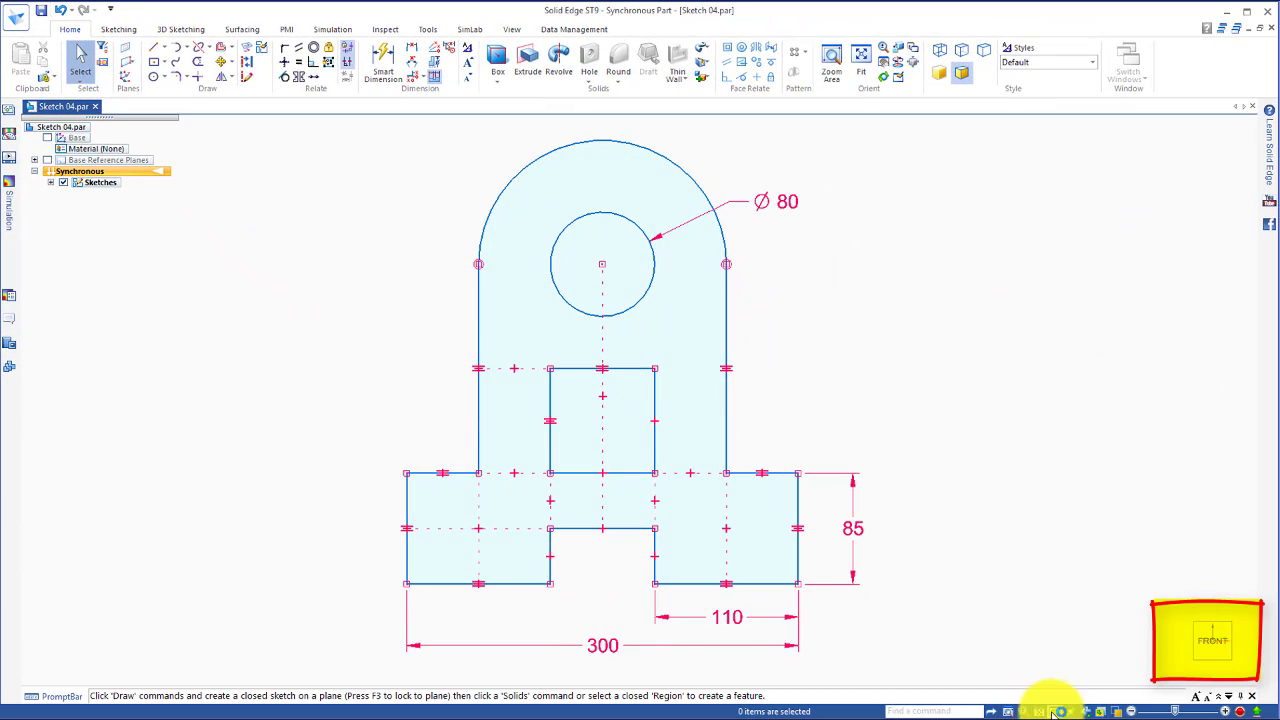
{"action": "left_click_drag", "start_coordinate": [551, 400], "coordinate": [931, 405]}
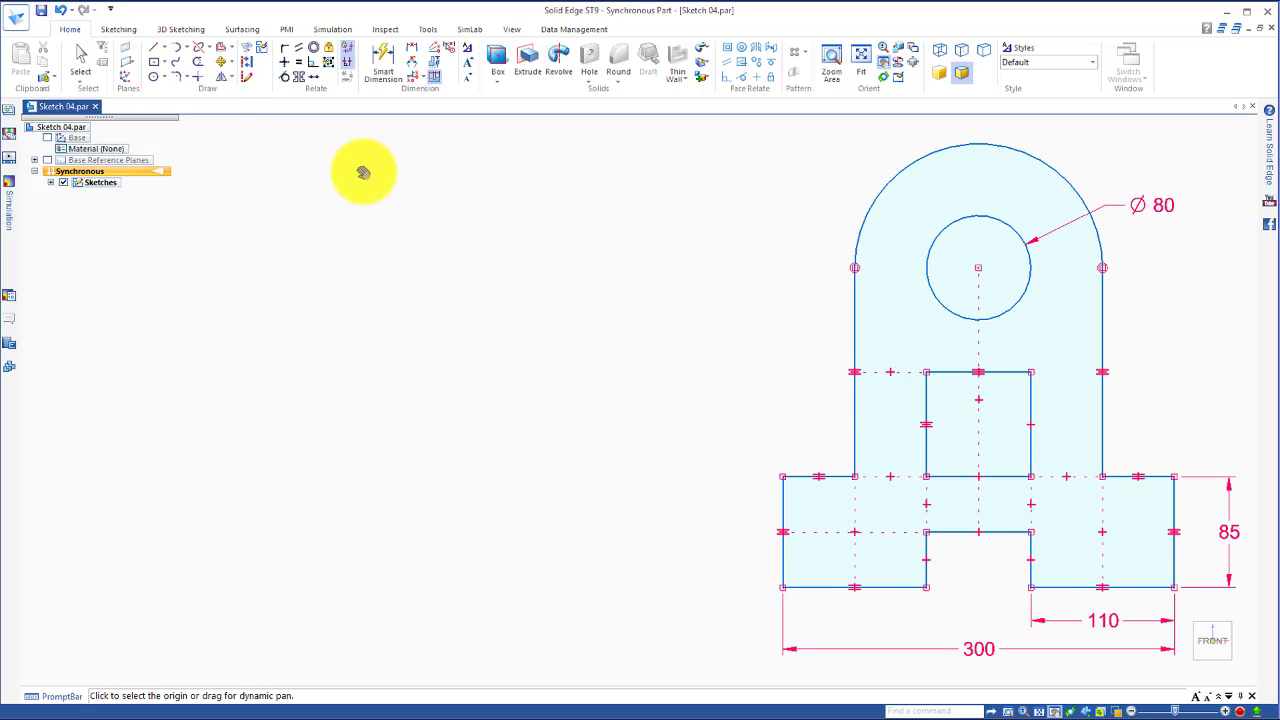
- Draw the notched base of the bracket outline with connected lines, from left foot to right end
{"action": "left_click", "coordinate": [152, 47]}
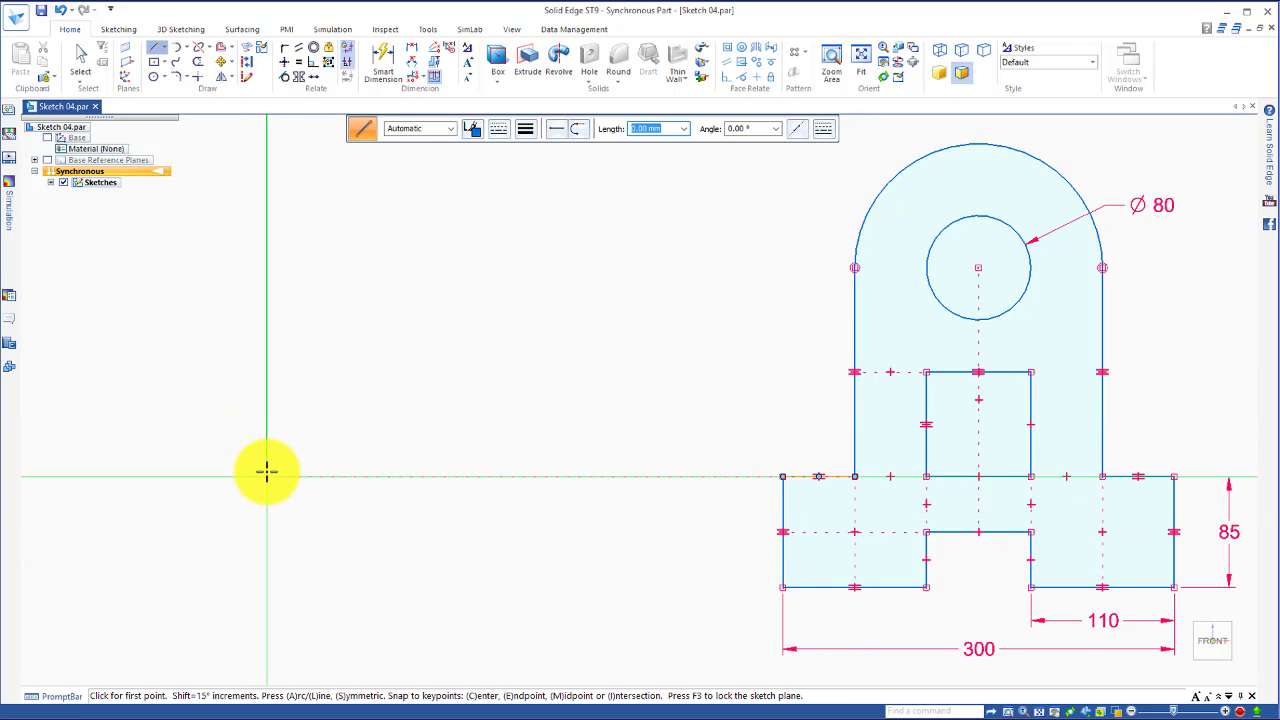
{"action": "left_click", "coordinate": [266, 477]}
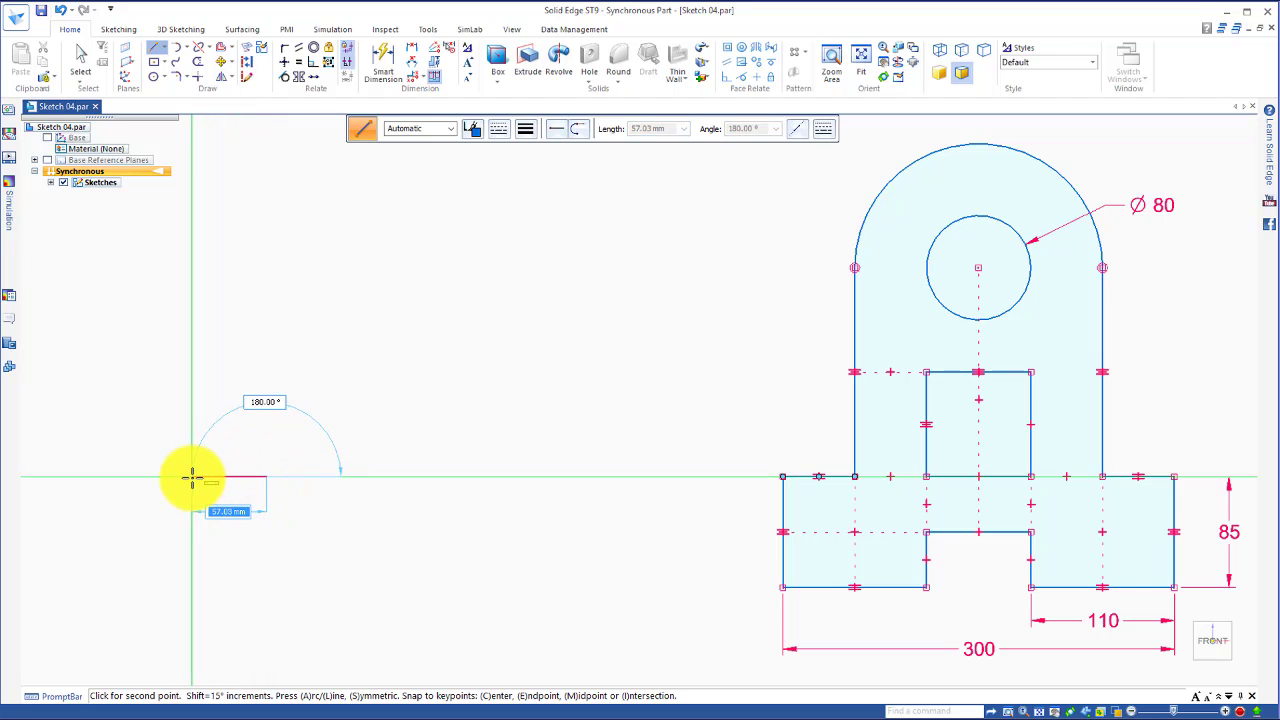
{"action": "left_click", "coordinate": [192, 477]}
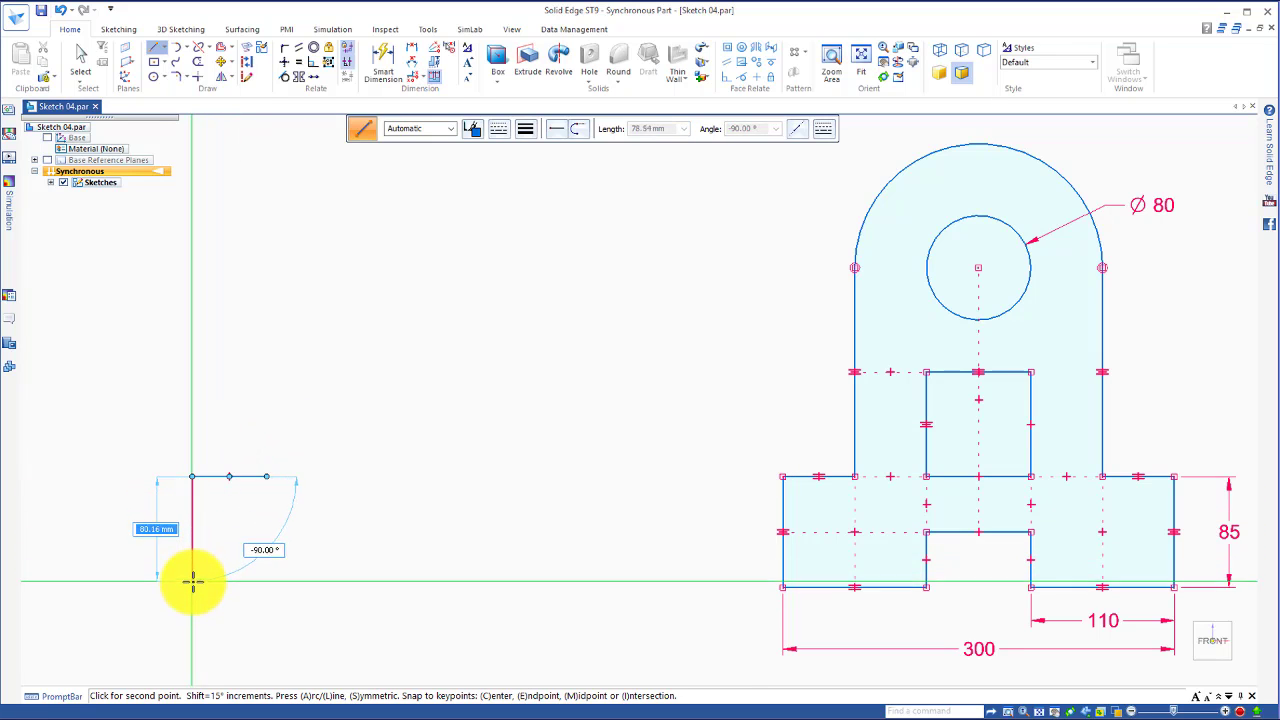
{"action": "left_click", "coordinate": [193, 588]}
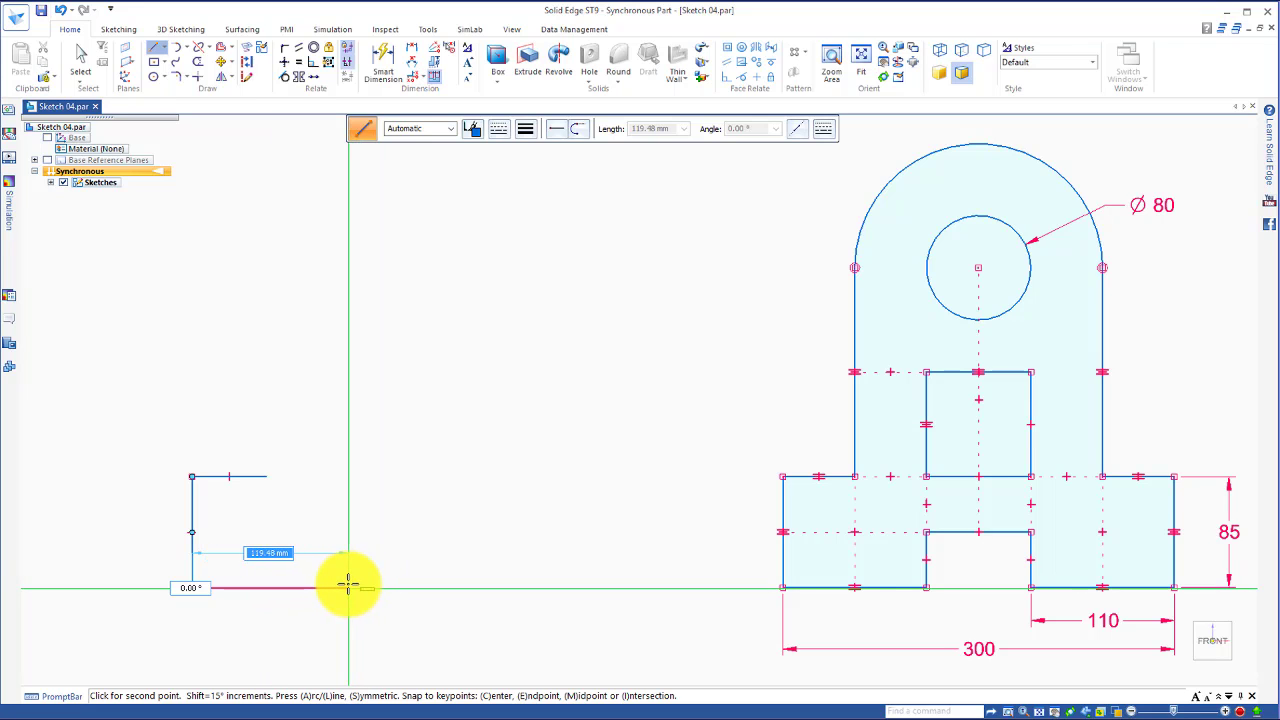
{"action": "left_click", "coordinate": [348, 588]}
{"action": "left_click", "coordinate": [348, 532]}
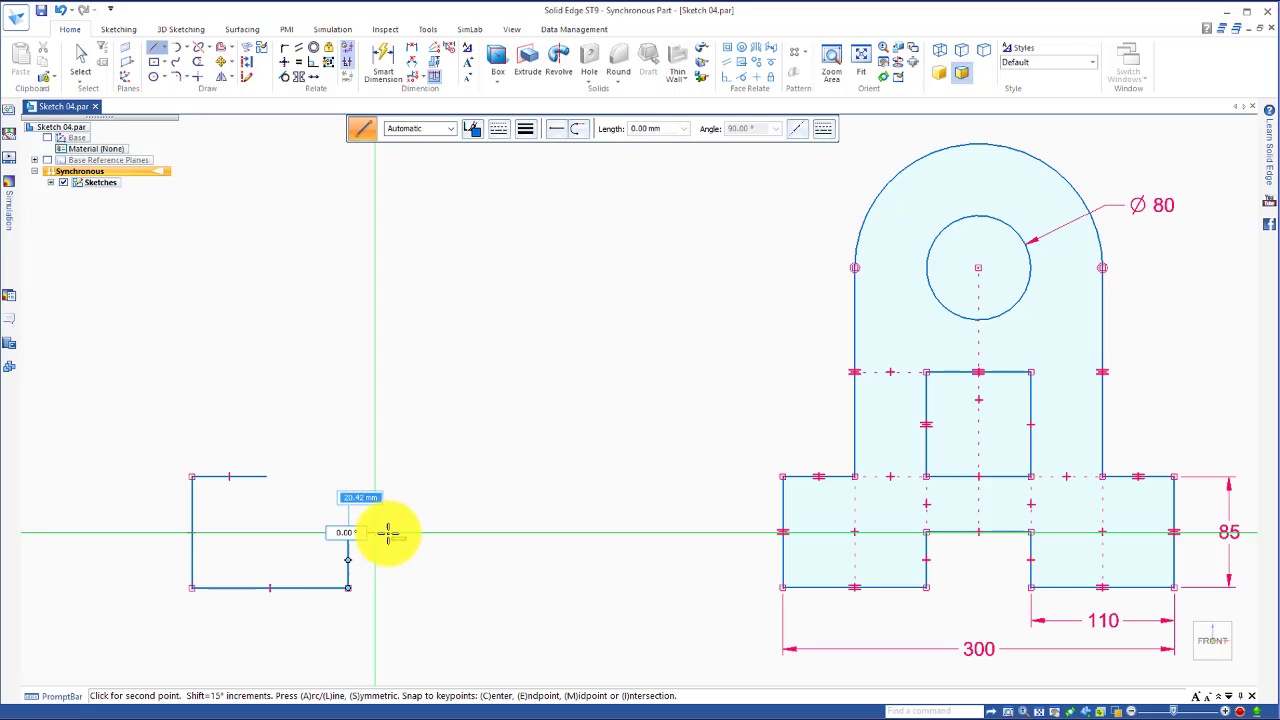
{"action": "left_click", "coordinate": [443, 532]}
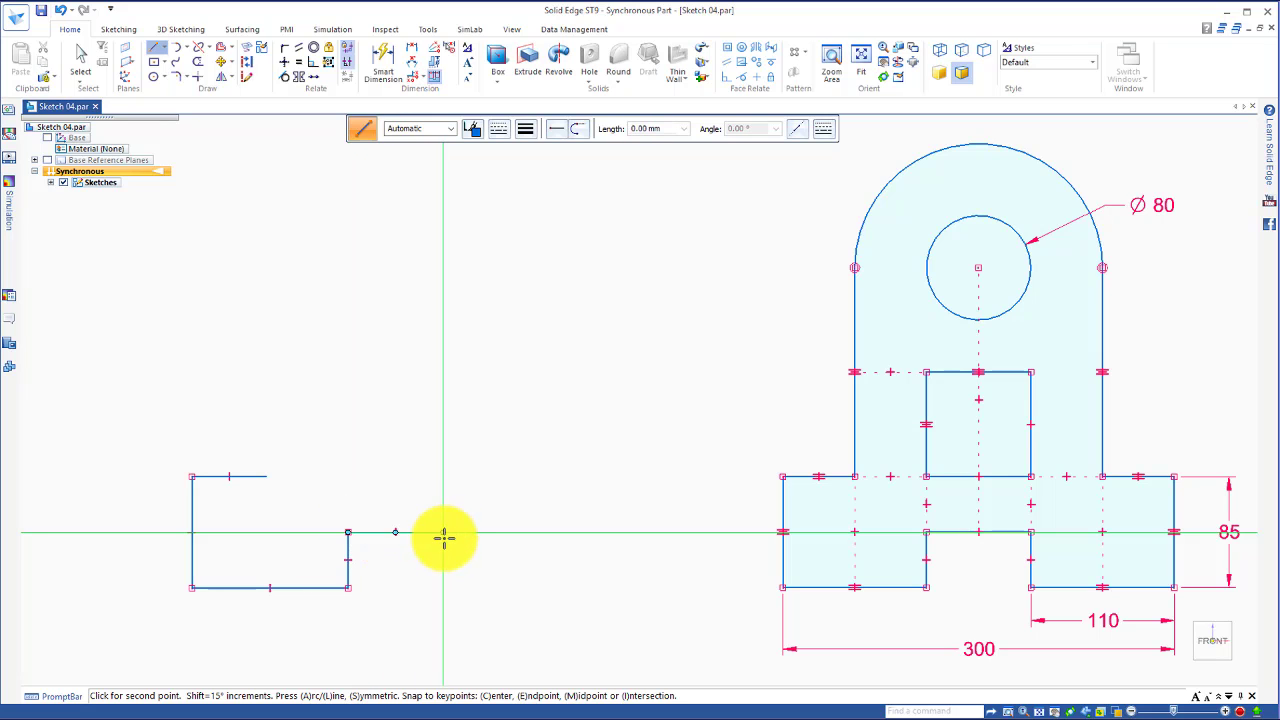
{"action": "left_click", "coordinate": [443, 588]}
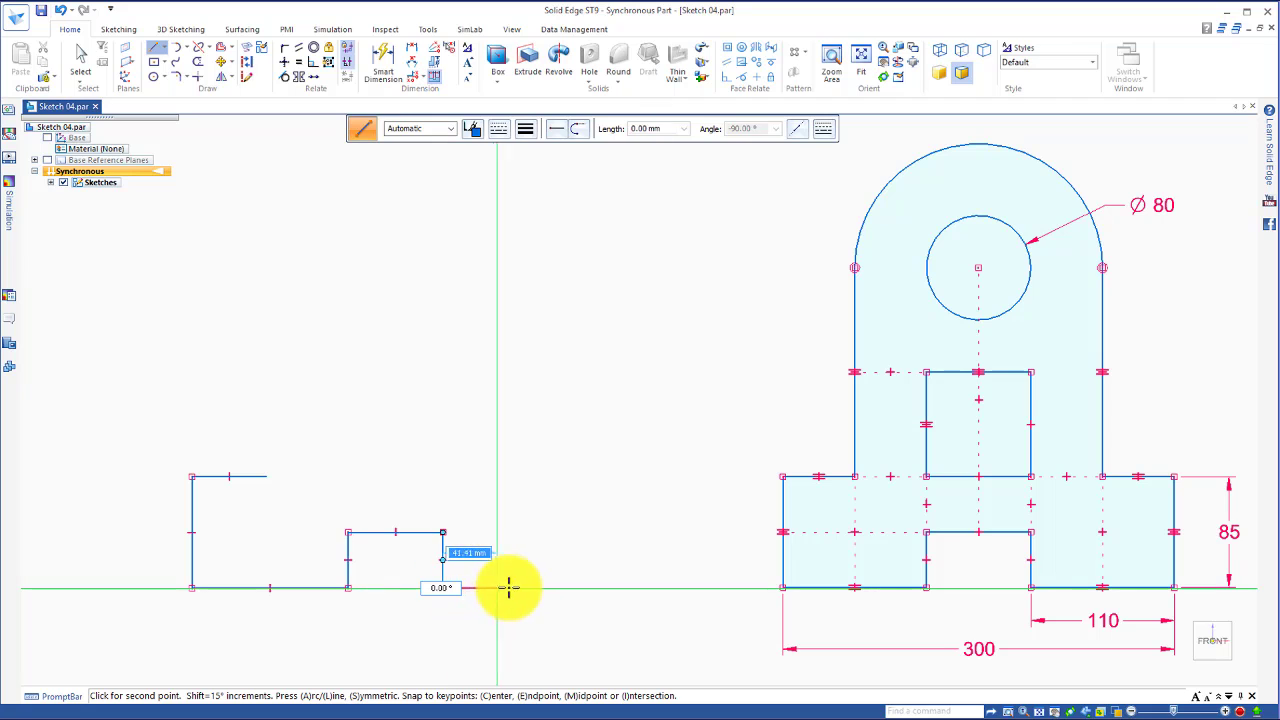
{"action": "left_click", "coordinate": [580, 588]}
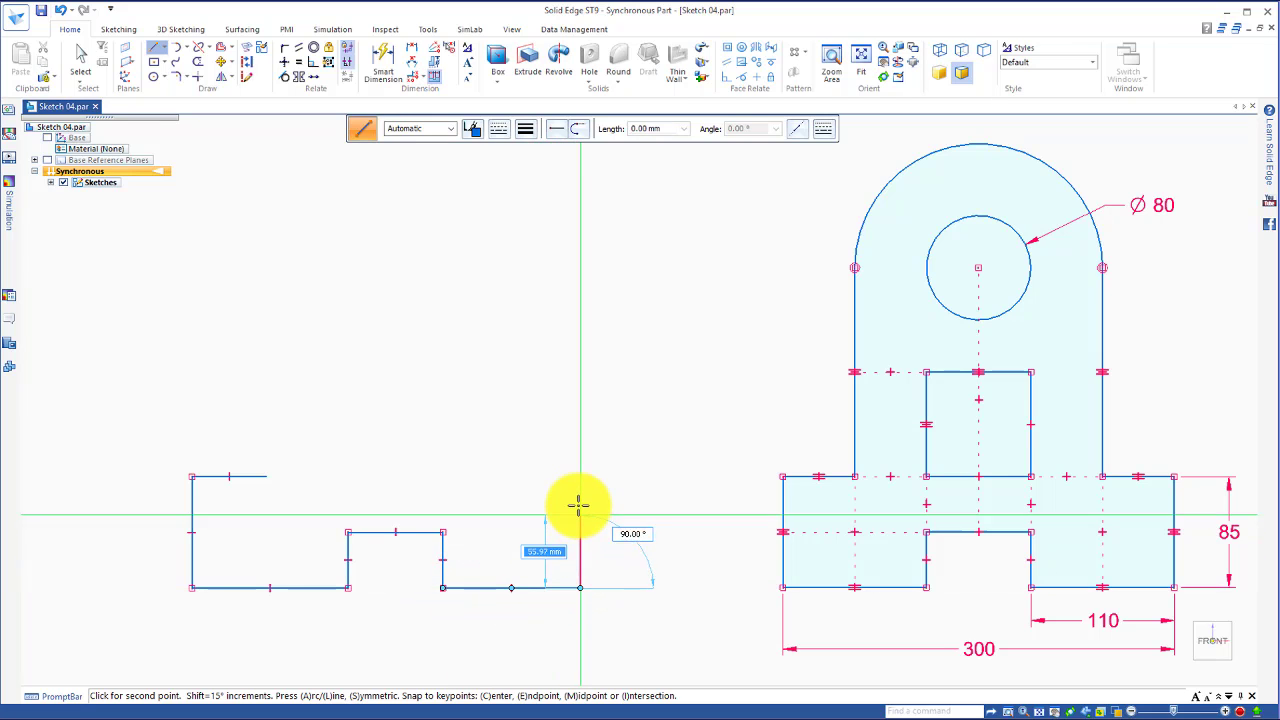
{"action": "left_click", "coordinate": [579, 477]}
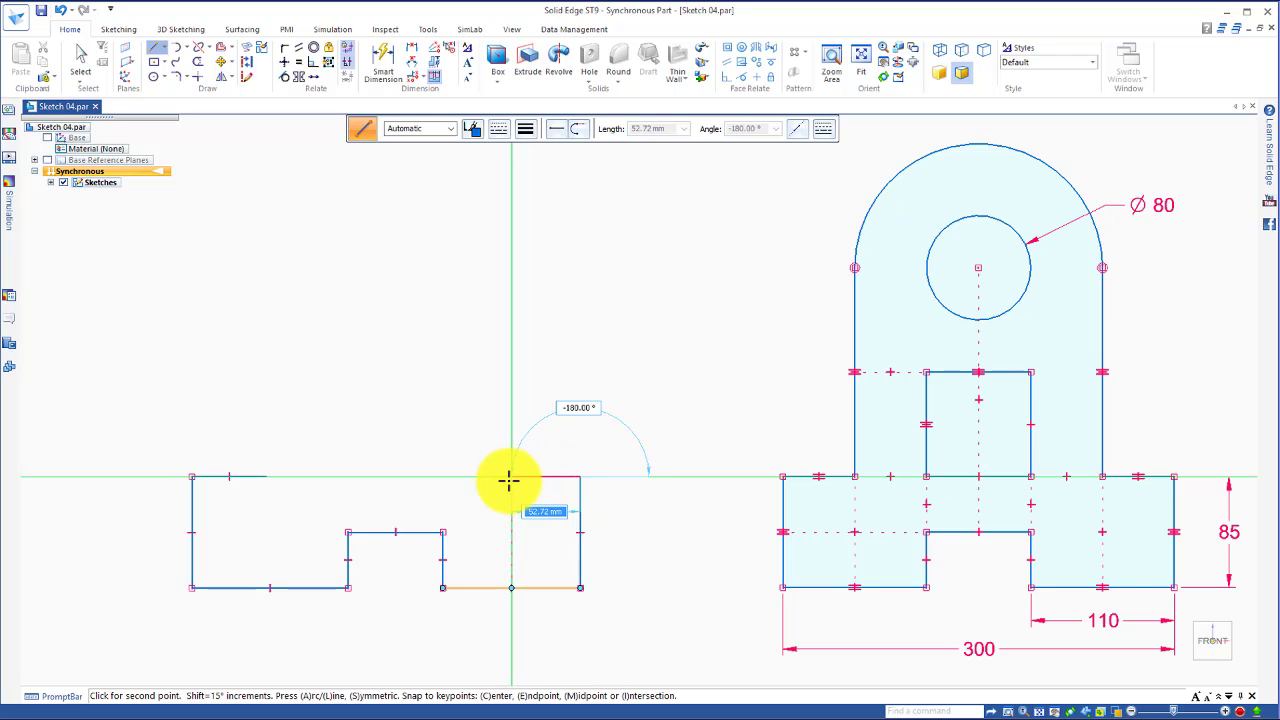
- Draw the upright's right side and a semicircular arc top, then close the outline down the left side
{"action": "left_click", "coordinate": [511, 477]}
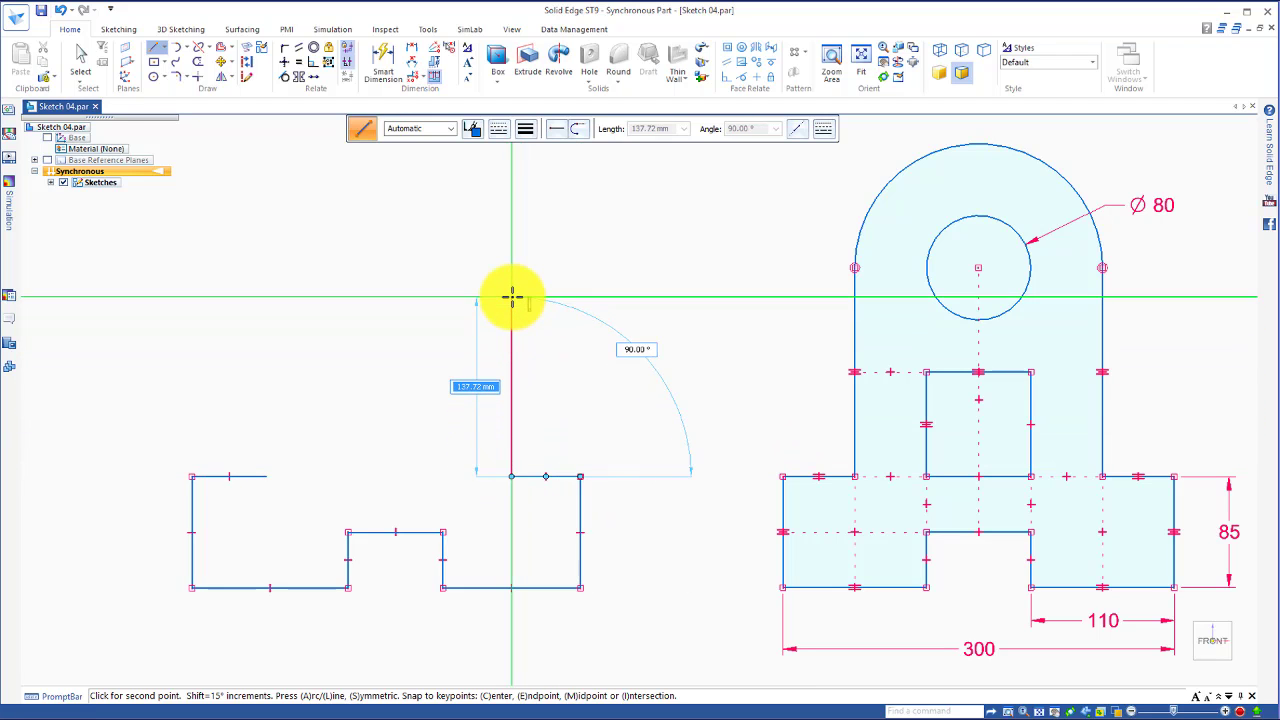
{"action": "left_click", "coordinate": [511, 296]}
{"action": "left_click", "coordinate": [577, 128]}
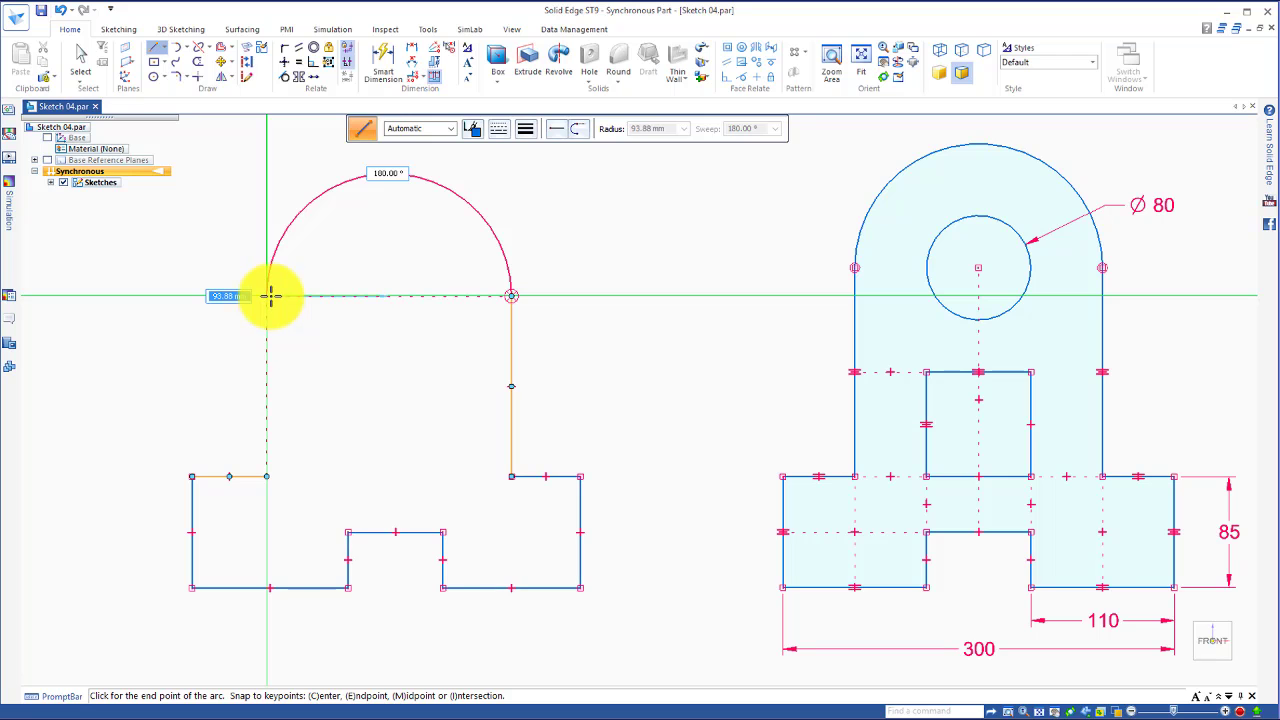
{"action": "left_click", "coordinate": [270, 295]}
{"action": "left_click", "coordinate": [266, 476]}
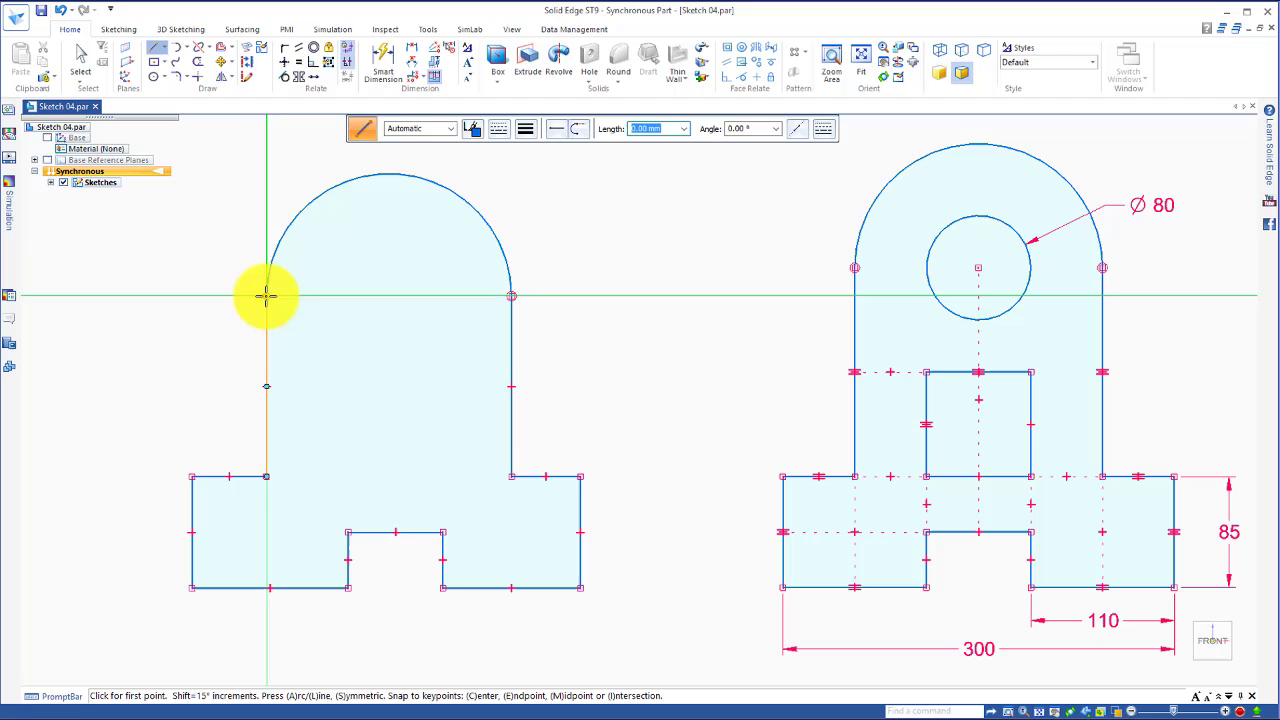
- Draw a circular hole centred on the rounded top's arc centre
{"action": "left_click", "coordinate": [154, 76]}
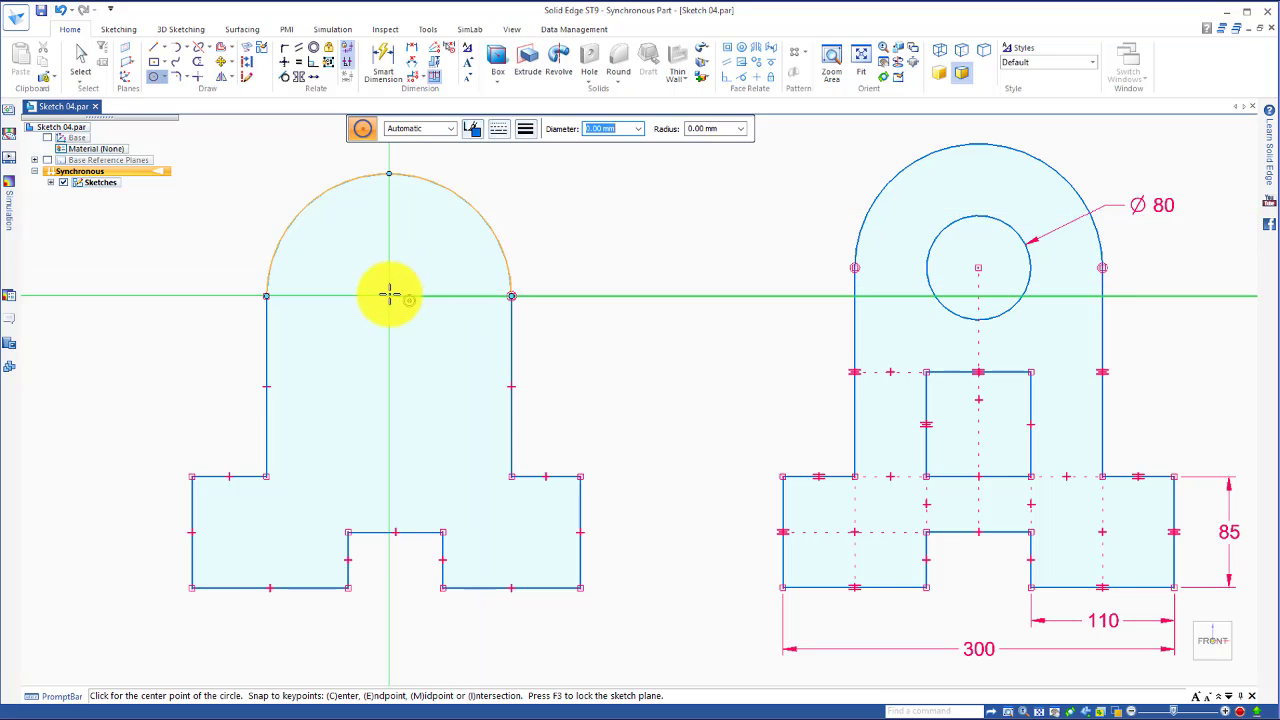
{"action": "left_click", "coordinate": [389, 295]}
{"action": "left_click", "coordinate": [377, 229]}
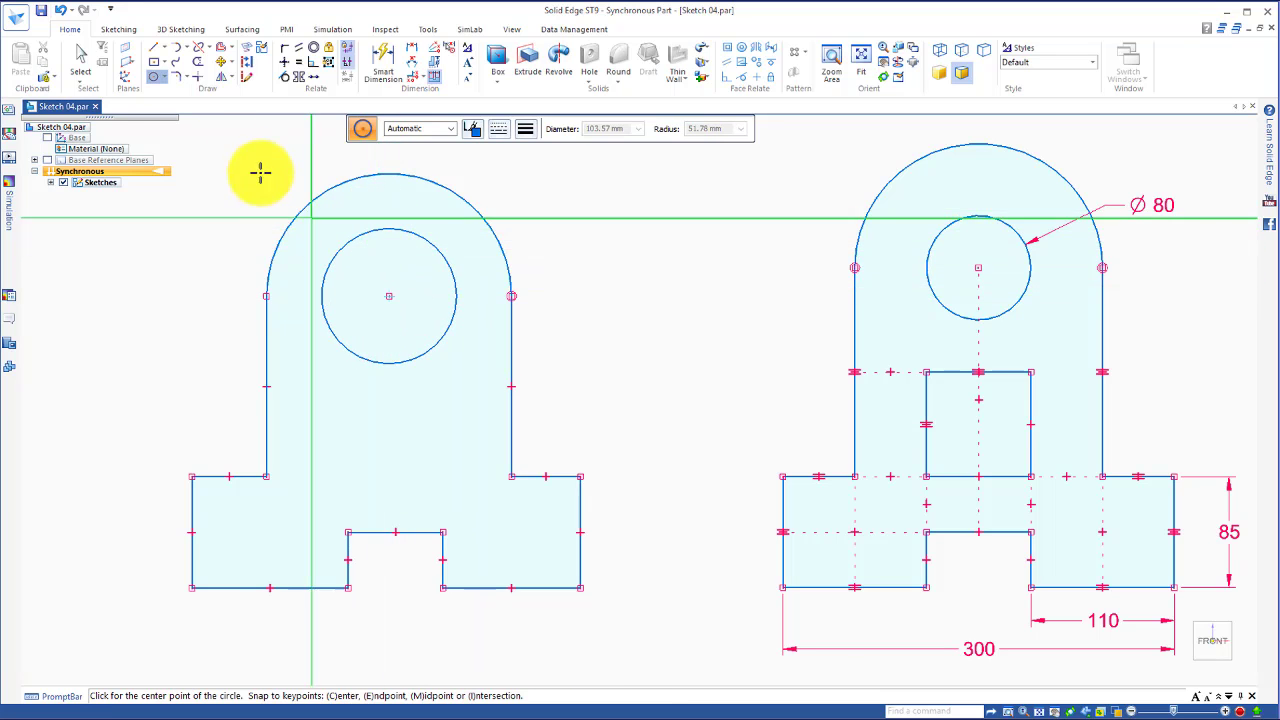
- Draw a centre-point rectangle in the upright, just above the base
{"action": "left_click", "coordinate": [153, 66]}
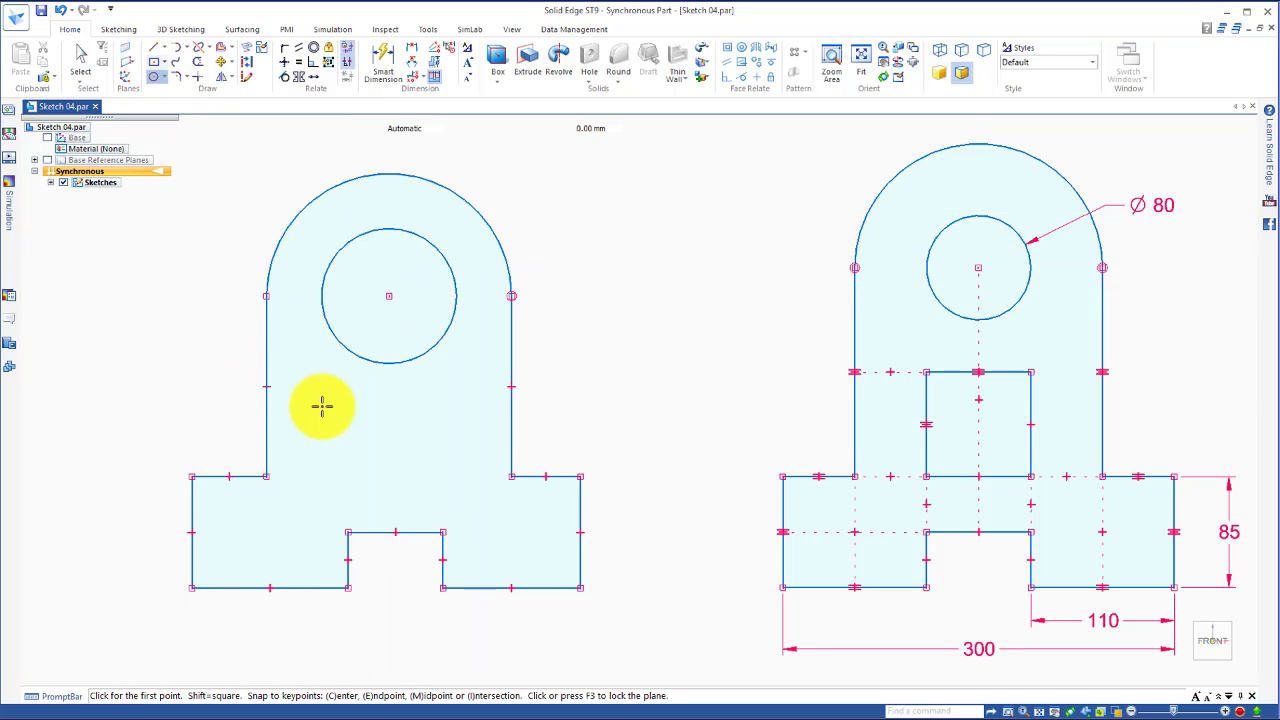
{"action": "left_click", "coordinate": [391, 444]}
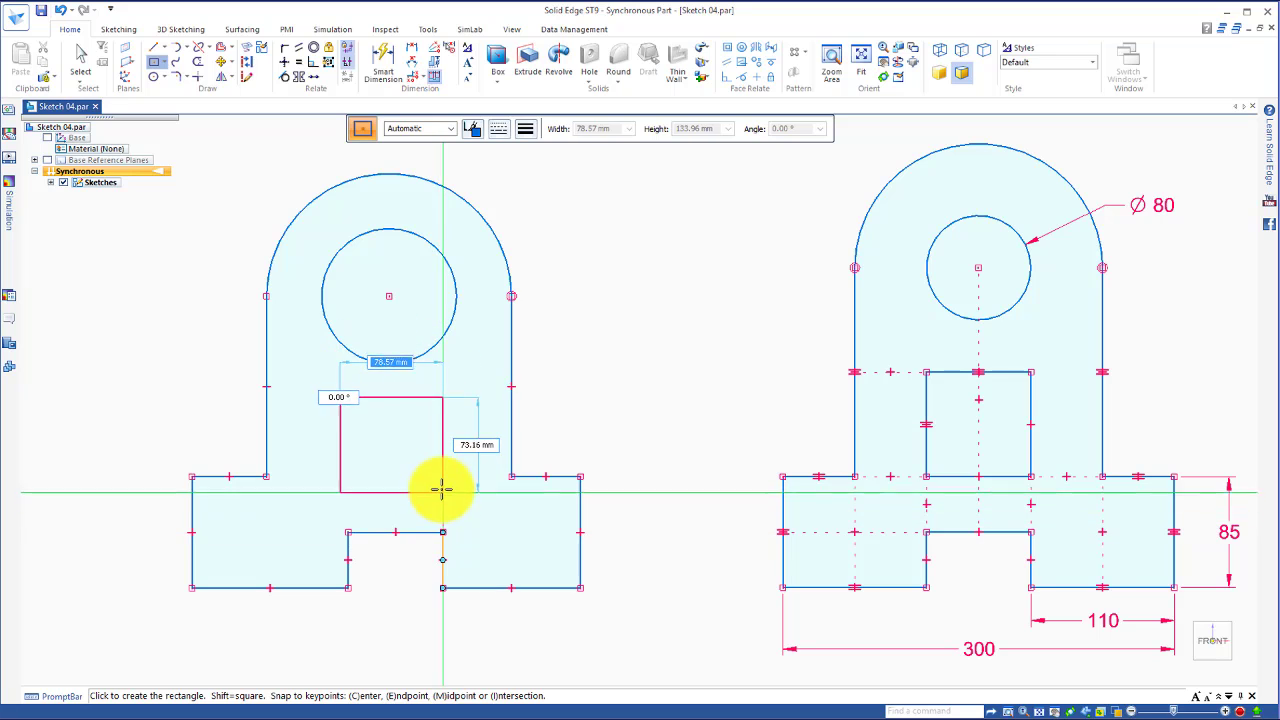
{"action": "left_click", "coordinate": [442, 476]}
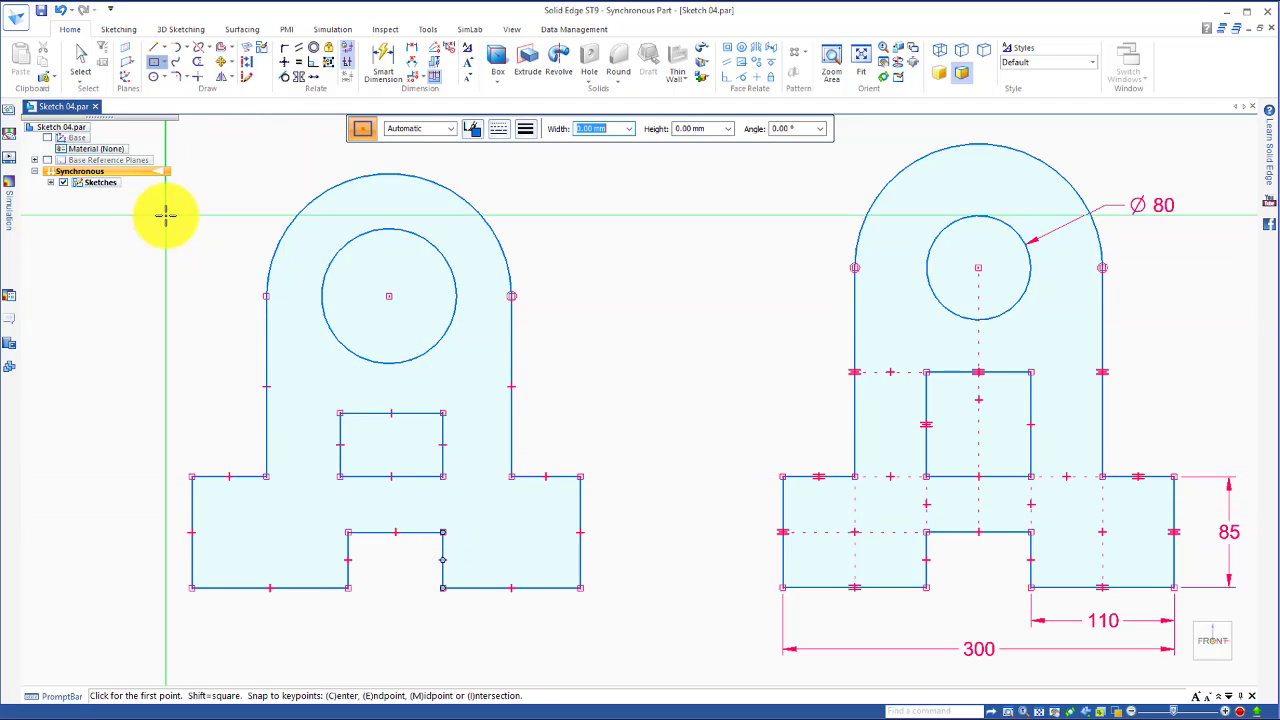
- Make the top arc tangent to the upright's left vertical line
{"action": "left_click", "coordinate": [285, 77]}
{"action": "left_click", "coordinate": [270, 254]}
{"action": "left_click", "coordinate": [262, 316]}
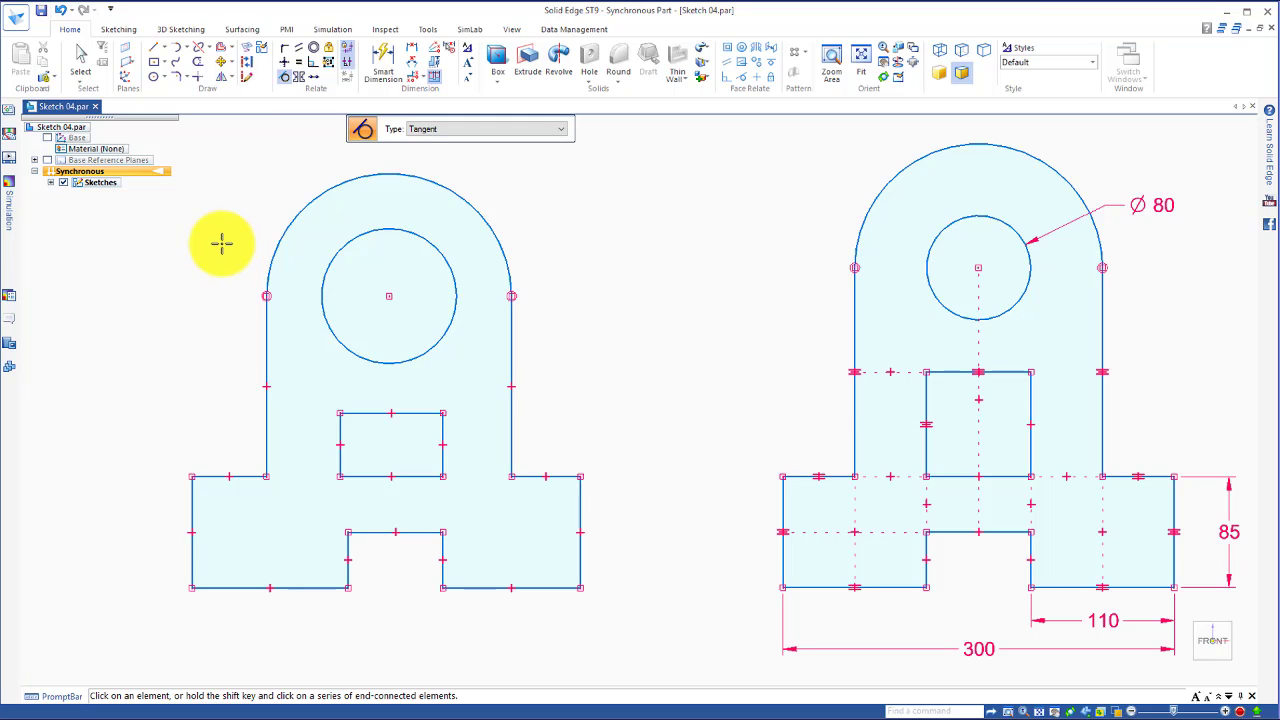
{"action": "left_click", "coordinate": [284, 62]}
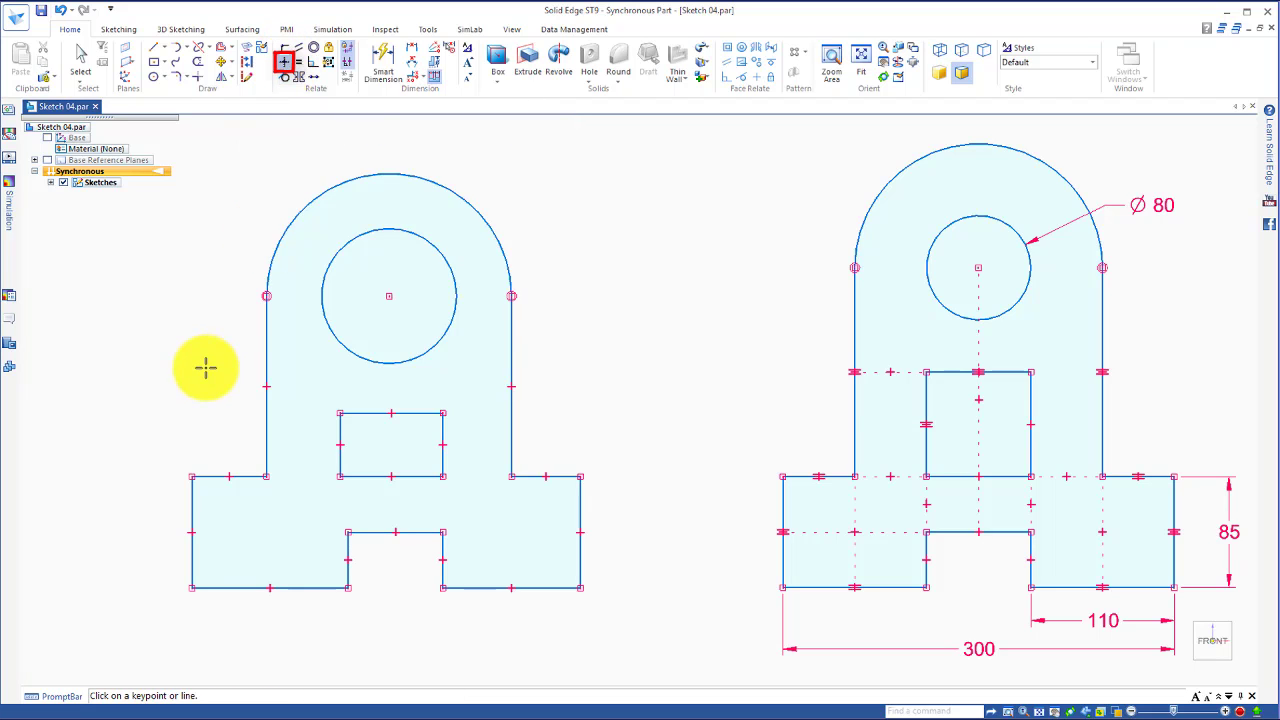
- Vertically align the upright sides with the notch corner and bottom midpoint, and the notch line with the left edge midpoint
{"action": "left_click", "coordinate": [511, 478]}
{"action": "left_click", "coordinate": [511, 588]}
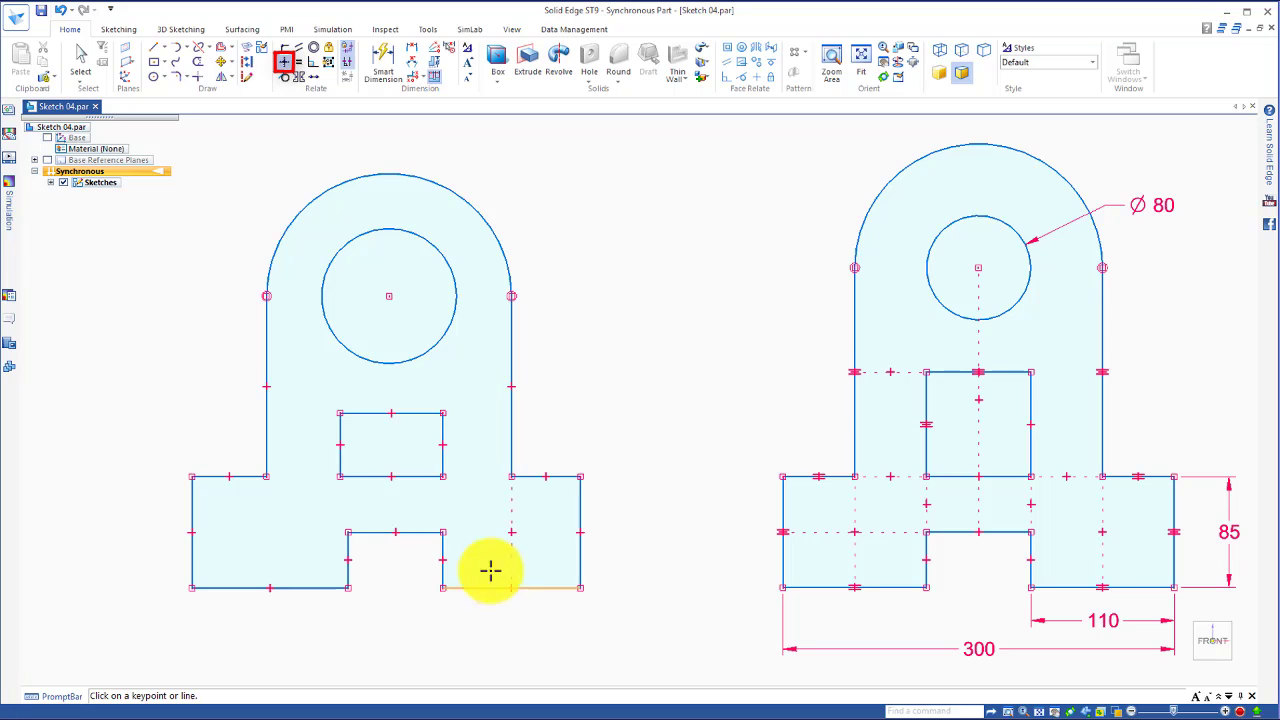
{"action": "left_click", "coordinate": [266, 477]}
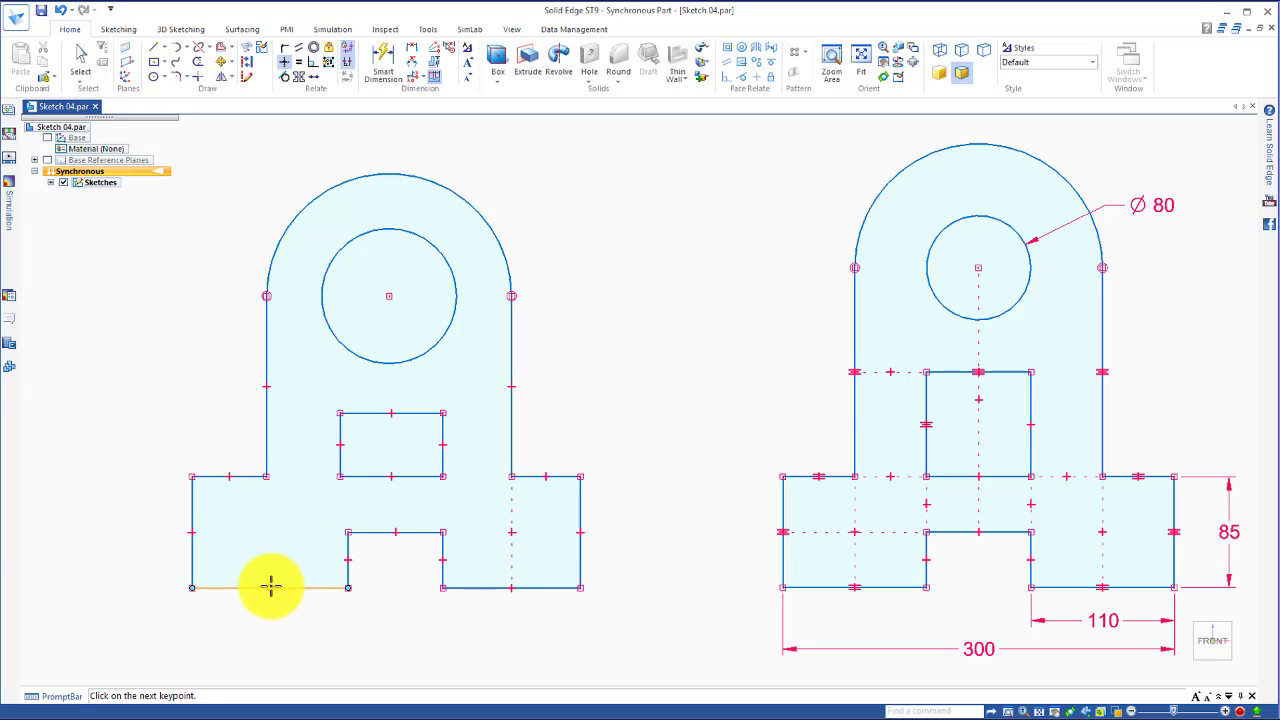
{"action": "left_click", "coordinate": [270, 587]}
{"action": "left_click", "coordinate": [345, 535]}
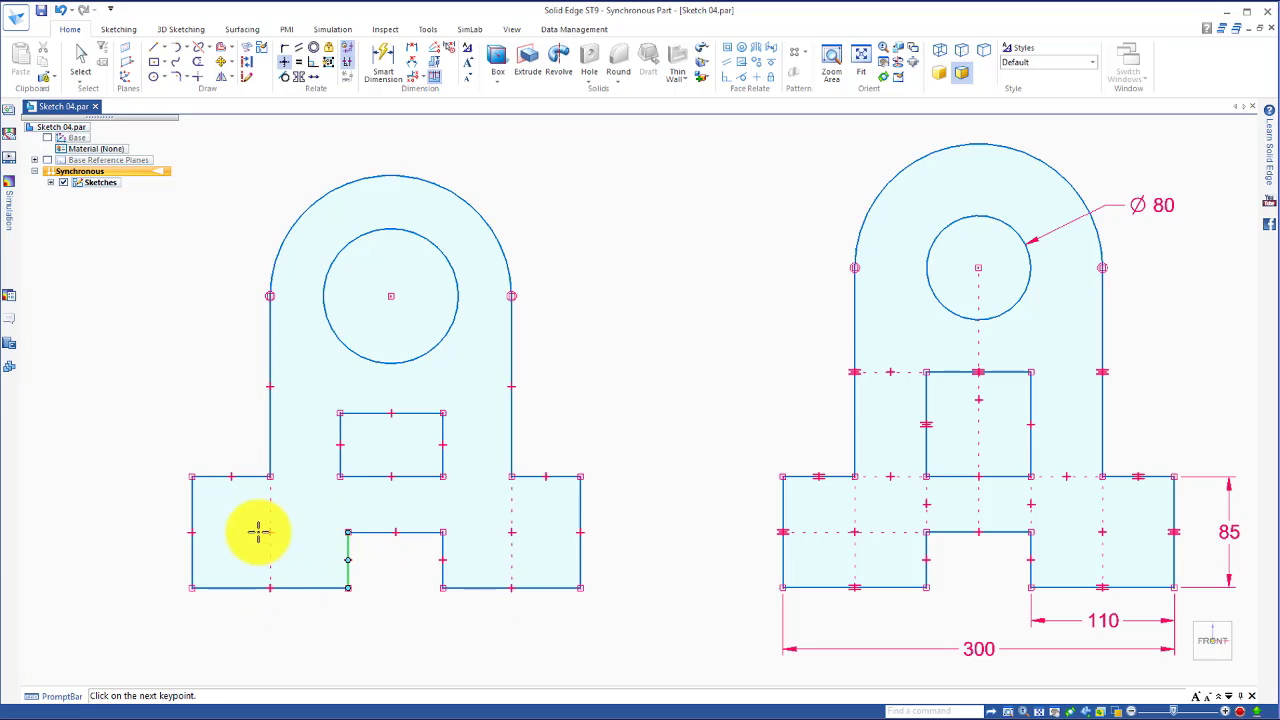
{"action": "left_click", "coordinate": [191, 532]}
- Align the notch top with the right edge midpoint and the rectangle bottom with the right edge endpoint
{"action": "left_click", "coordinate": [442, 532]}
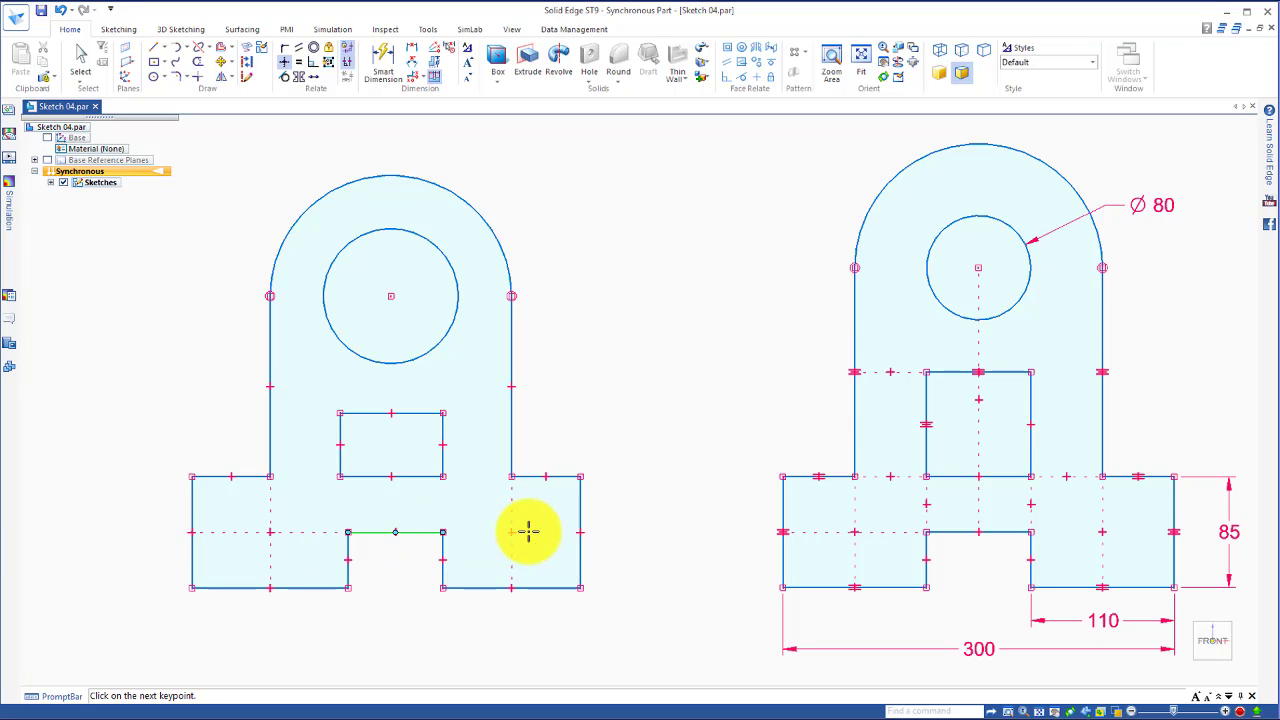
{"action": "left_click", "coordinate": [580, 532]}
{"action": "left_click", "coordinate": [440, 476]}
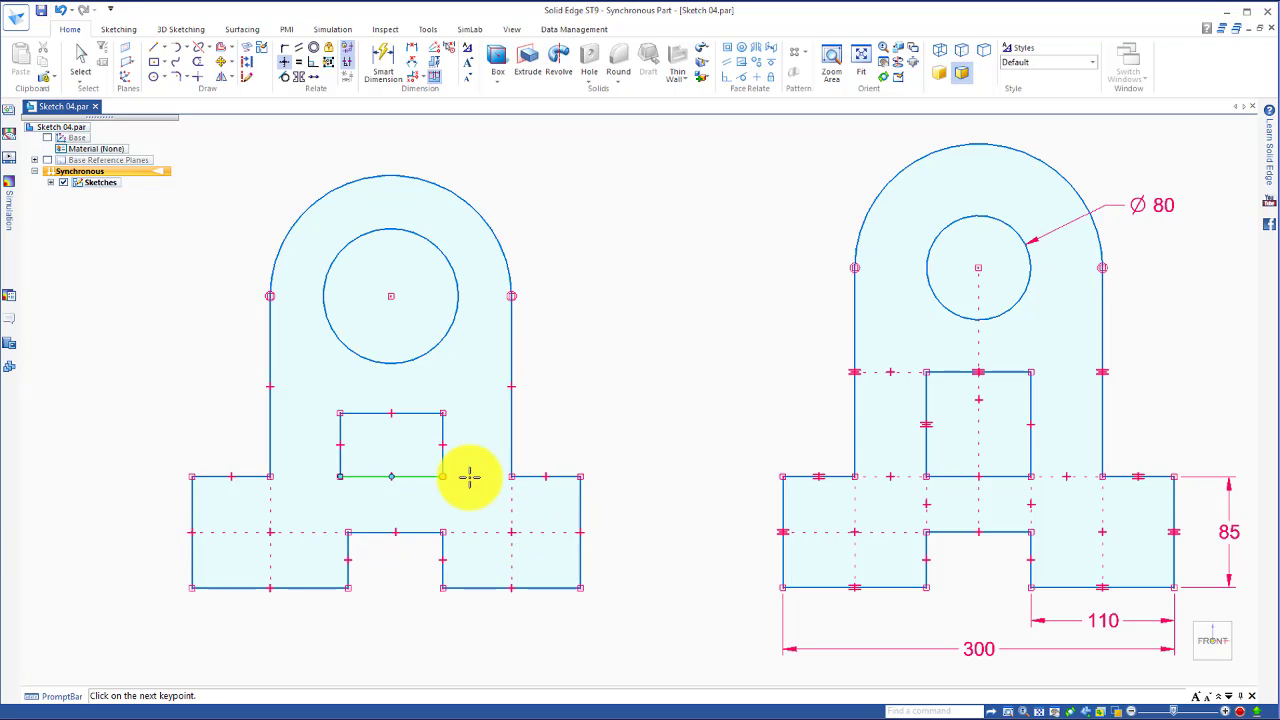
{"action": "left_click", "coordinate": [509, 476]}
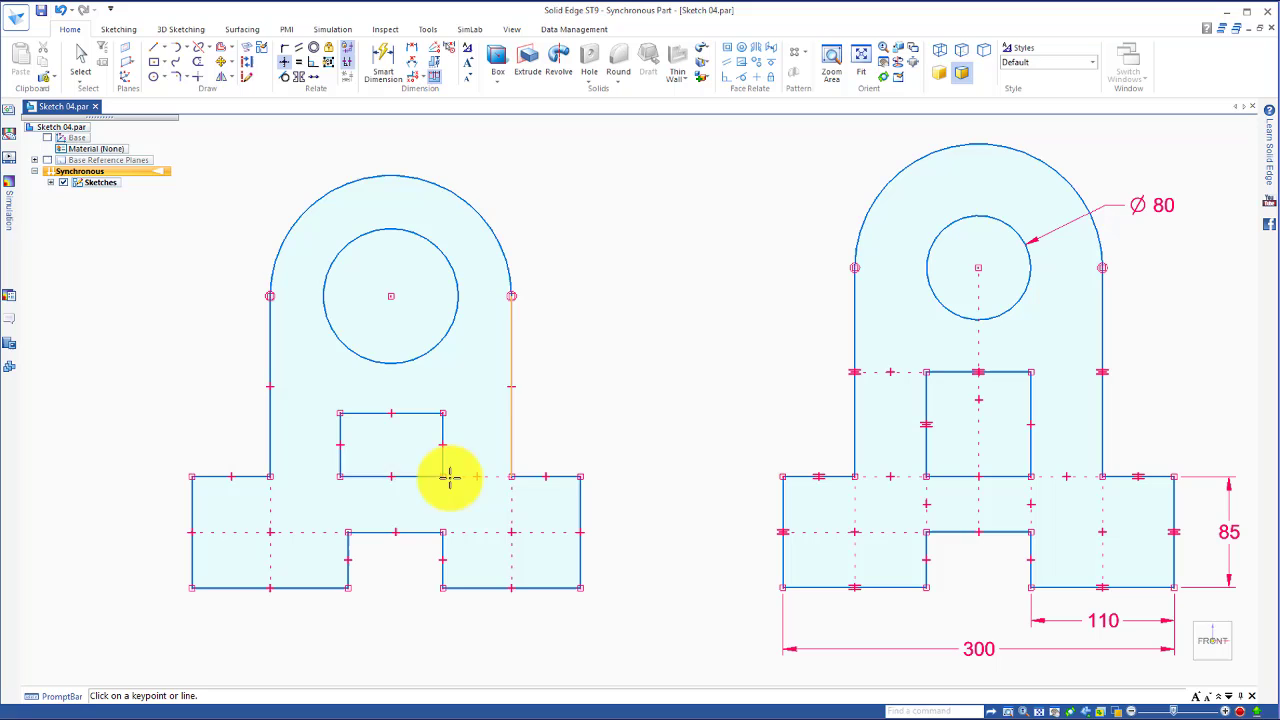
{"action": "left_click", "coordinate": [341, 477]}
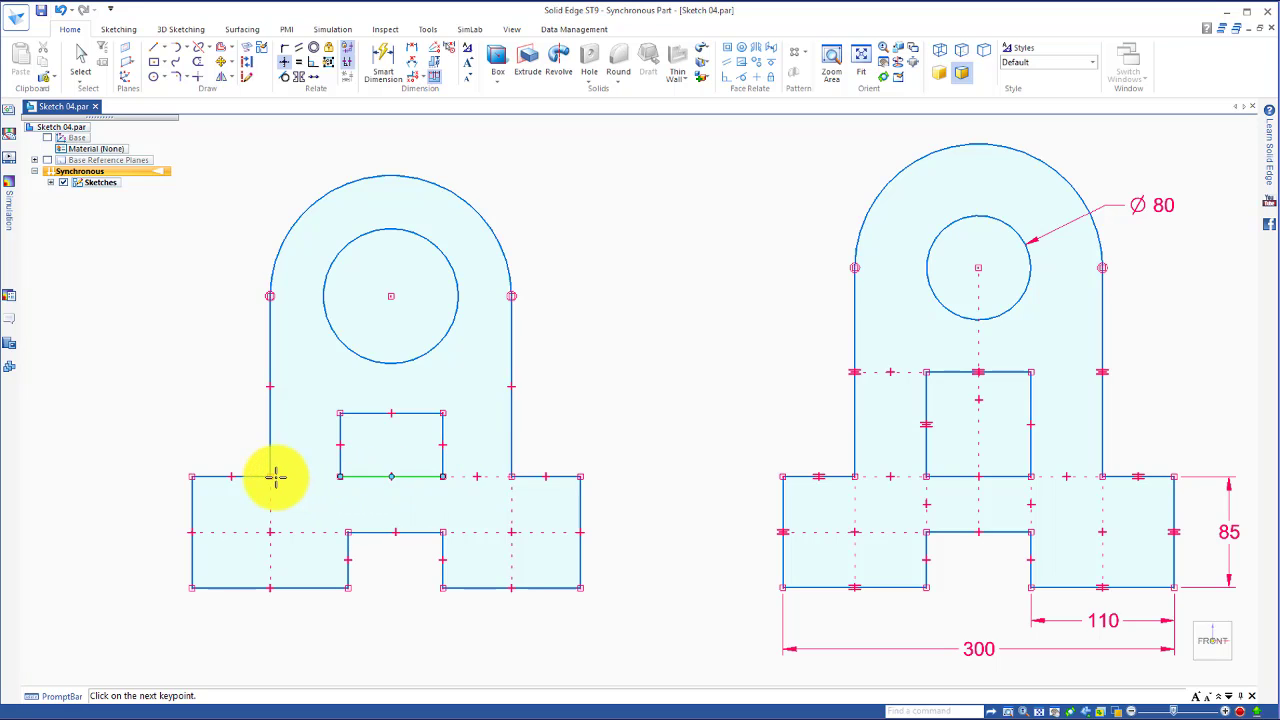
{"action": "left_click", "coordinate": [441, 514]}
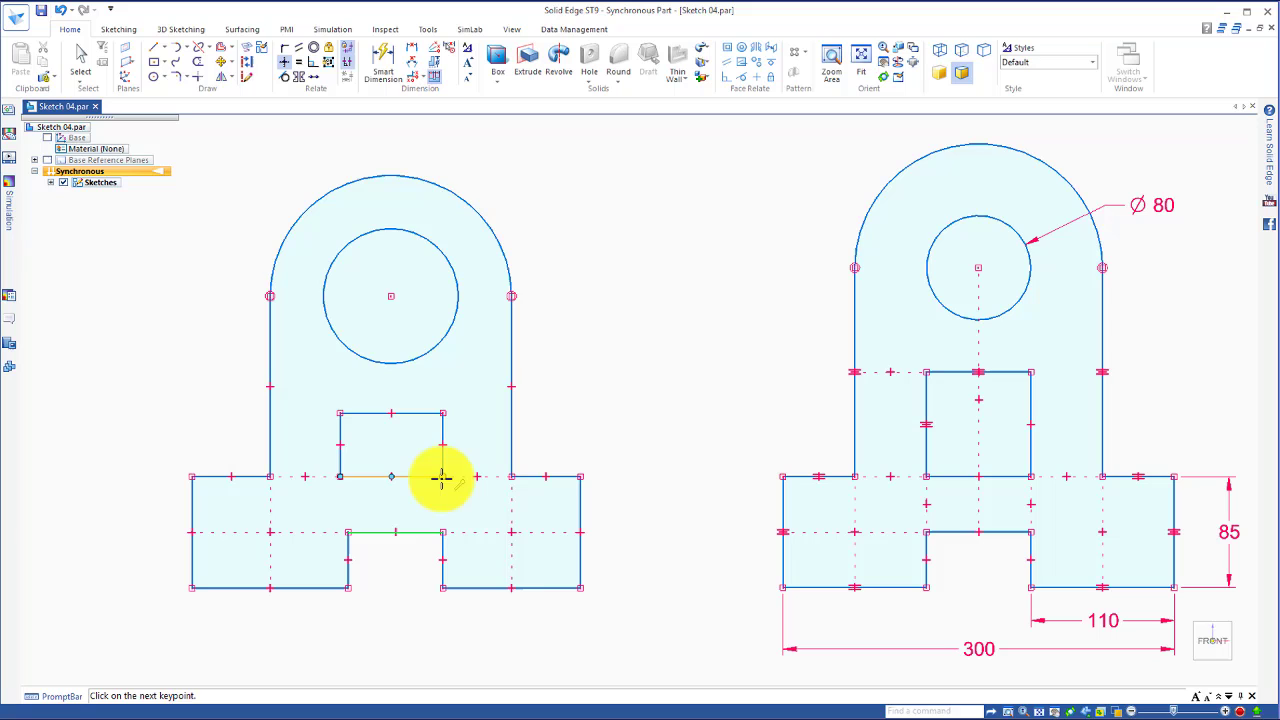
{"action": "left_click", "coordinate": [441, 478]}
{"action": "left_click", "coordinate": [339, 477]}
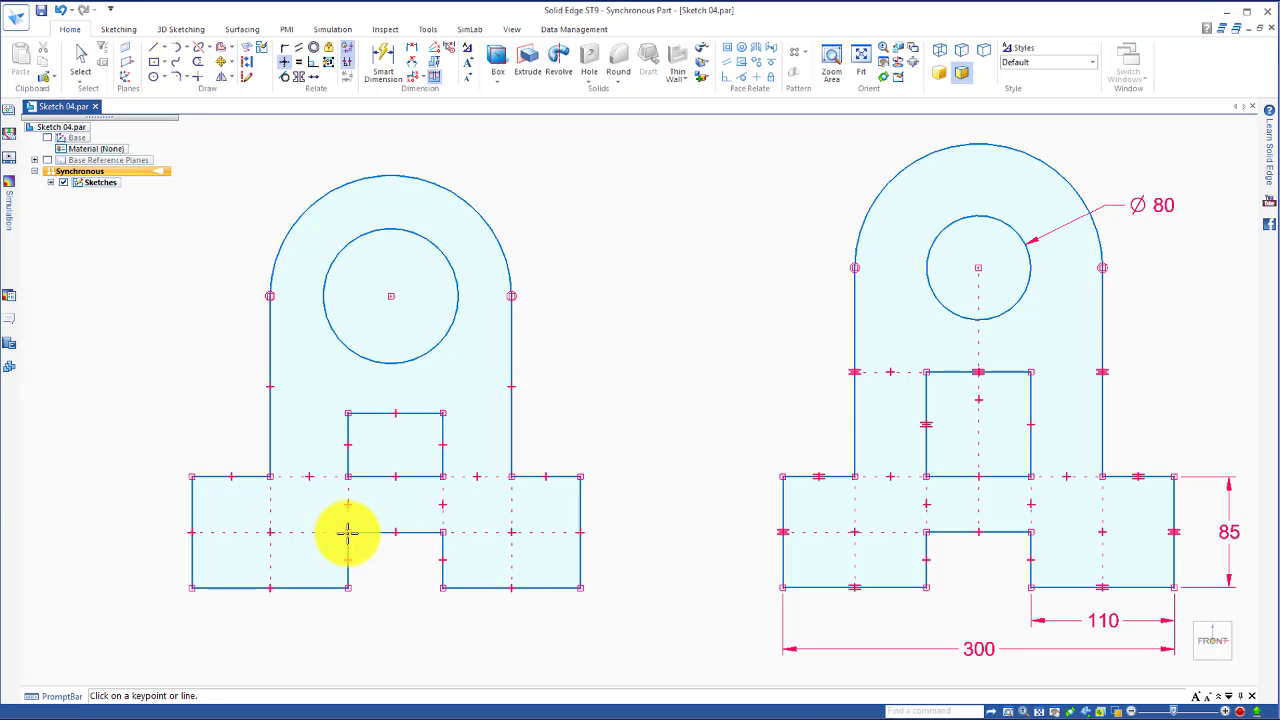
- Make the left and right outer verticals equal, and the two bottom edges equal
{"action": "left_click", "coordinate": [298, 64]}
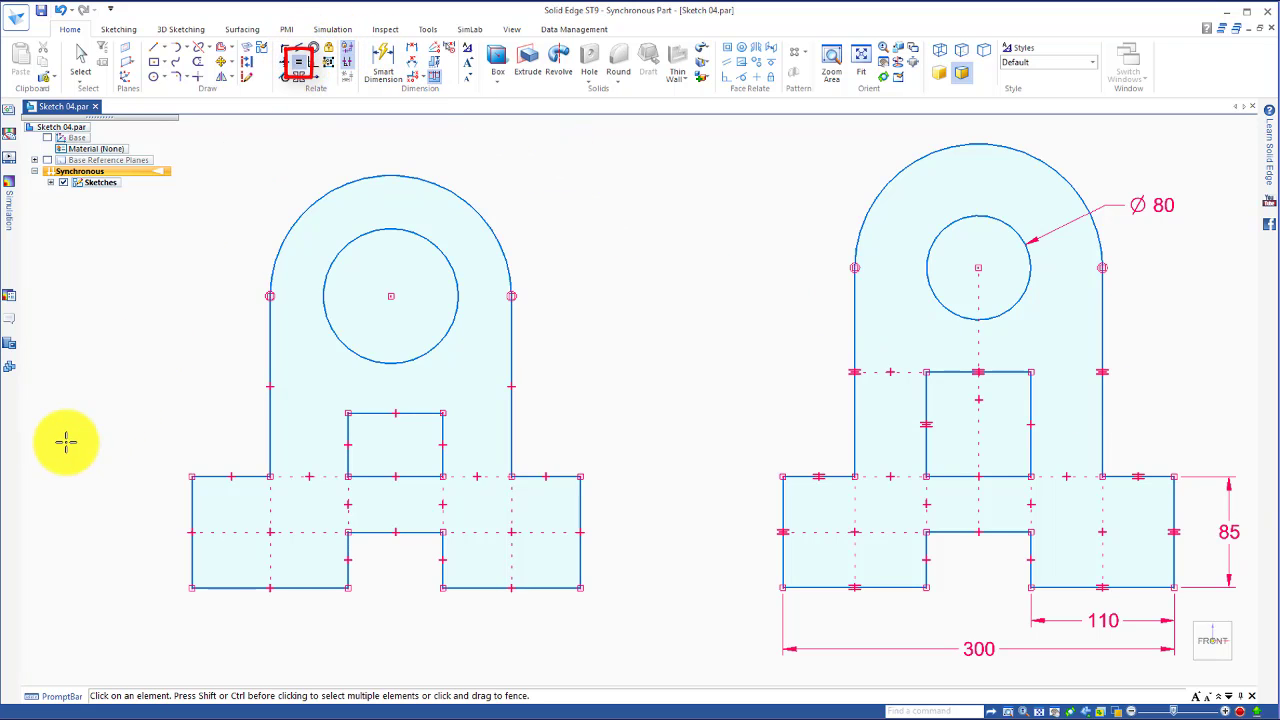
{"action": "left_click", "coordinate": [579, 505]}
{"action": "left_click", "coordinate": [191, 501]}
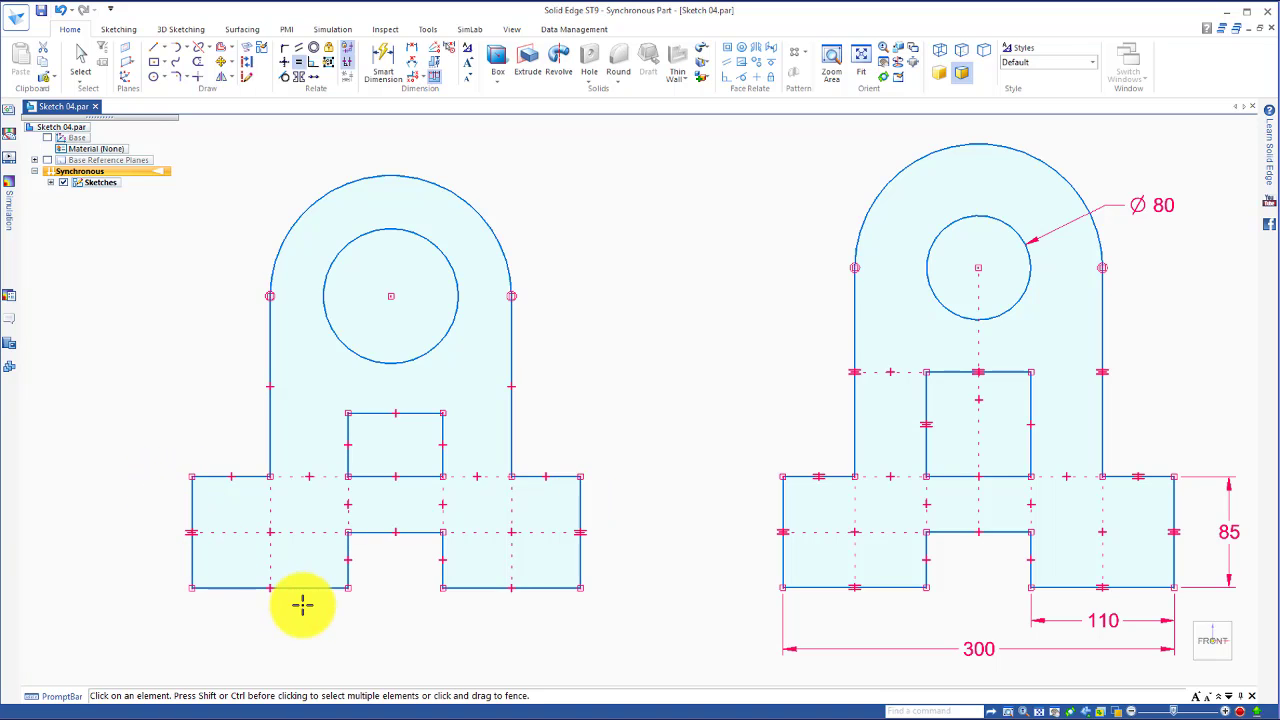
{"action": "left_click", "coordinate": [303, 587]}
{"action": "left_click", "coordinate": [470, 587]}
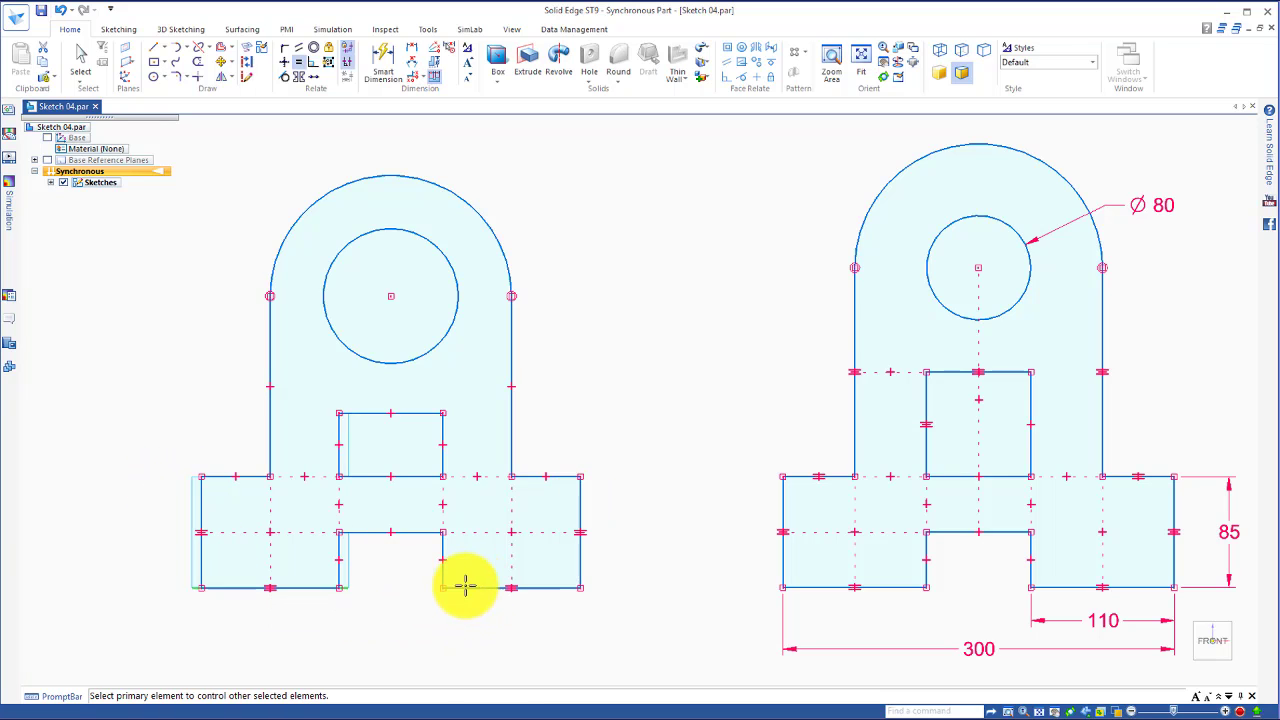
{"action": "left_click", "coordinate": [443, 572]}
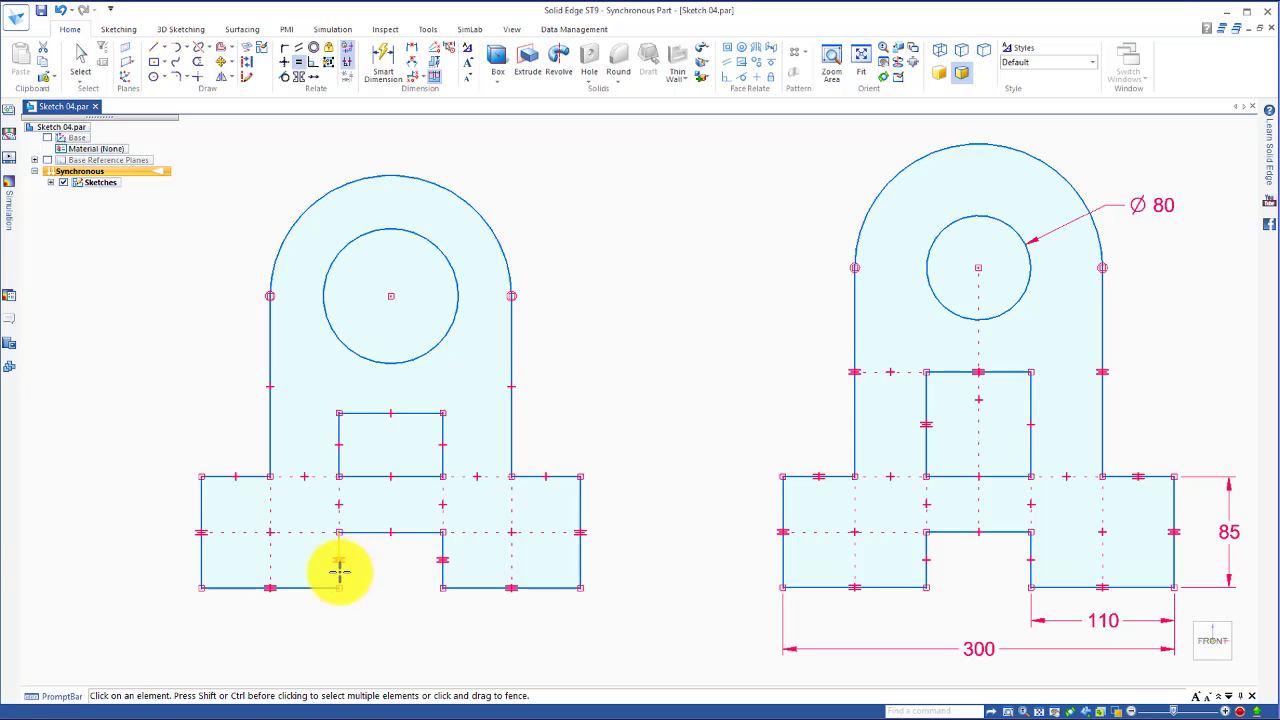
- Make both step tops equal, and the slot's top, bottom and side edges equal
{"action": "left_click", "coordinate": [251, 476]}
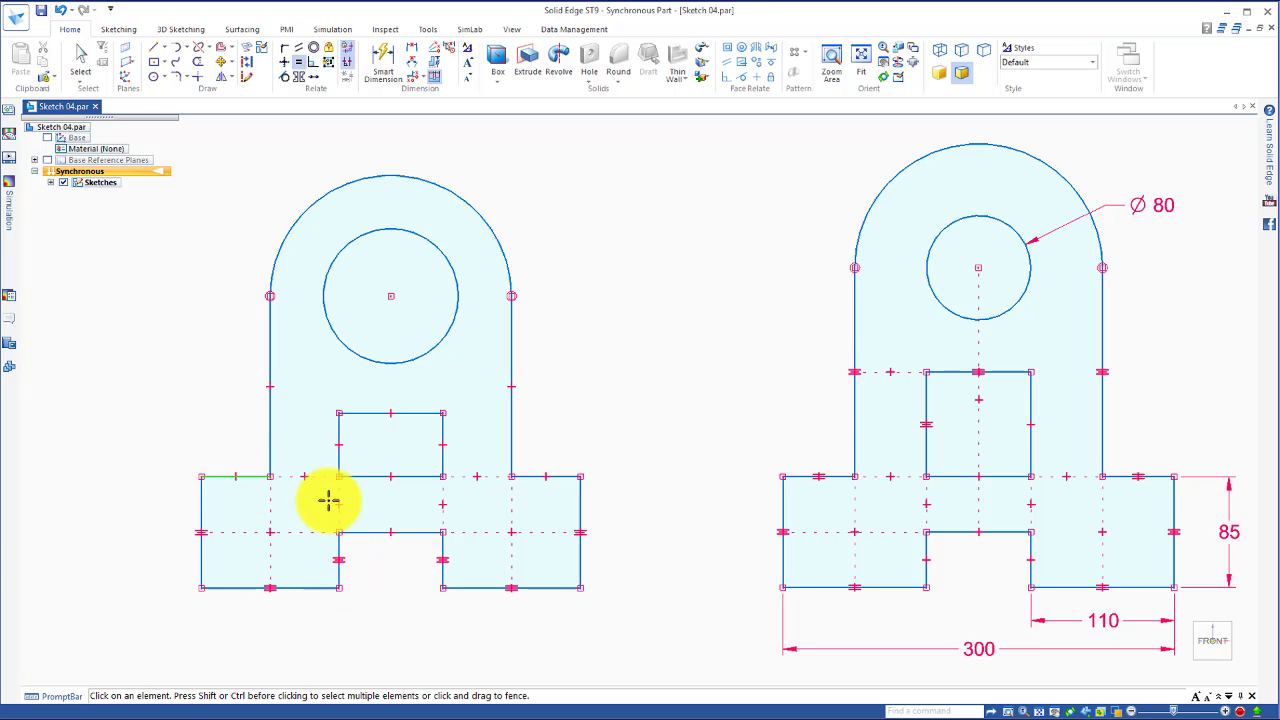
{"action": "left_click", "coordinate": [530, 476]}
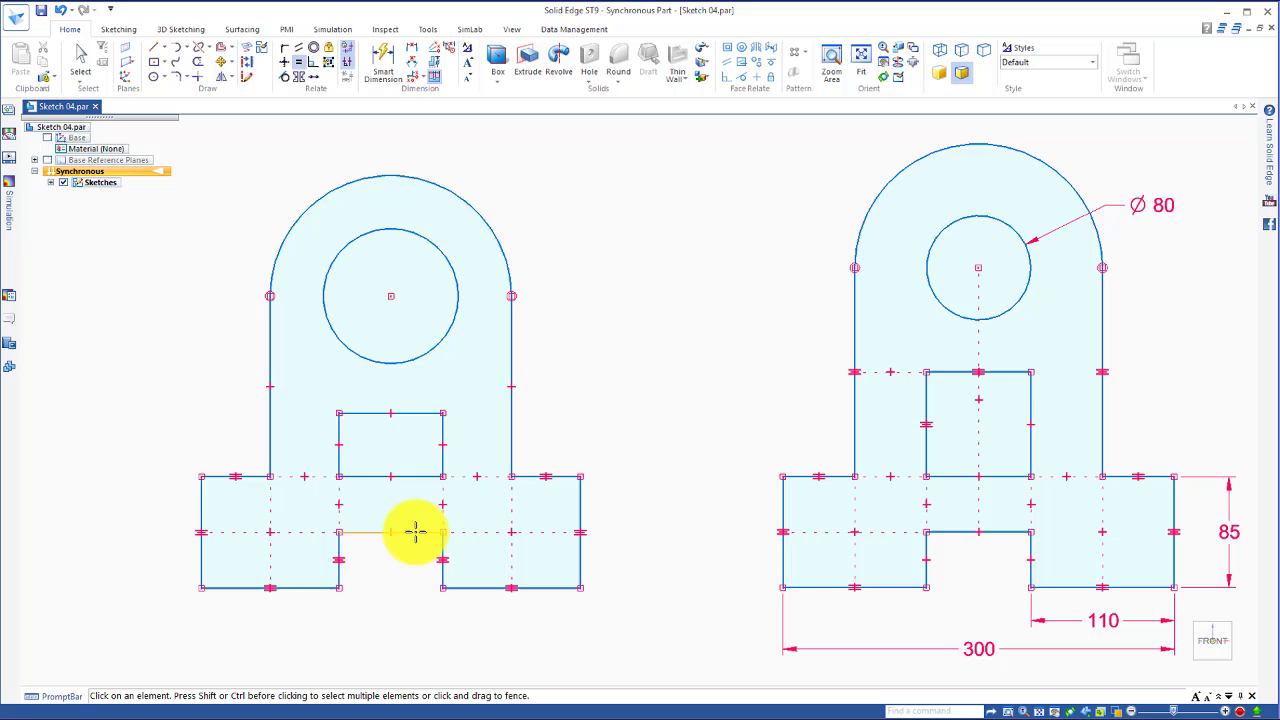
{"action": "left_click", "coordinate": [408, 477]}
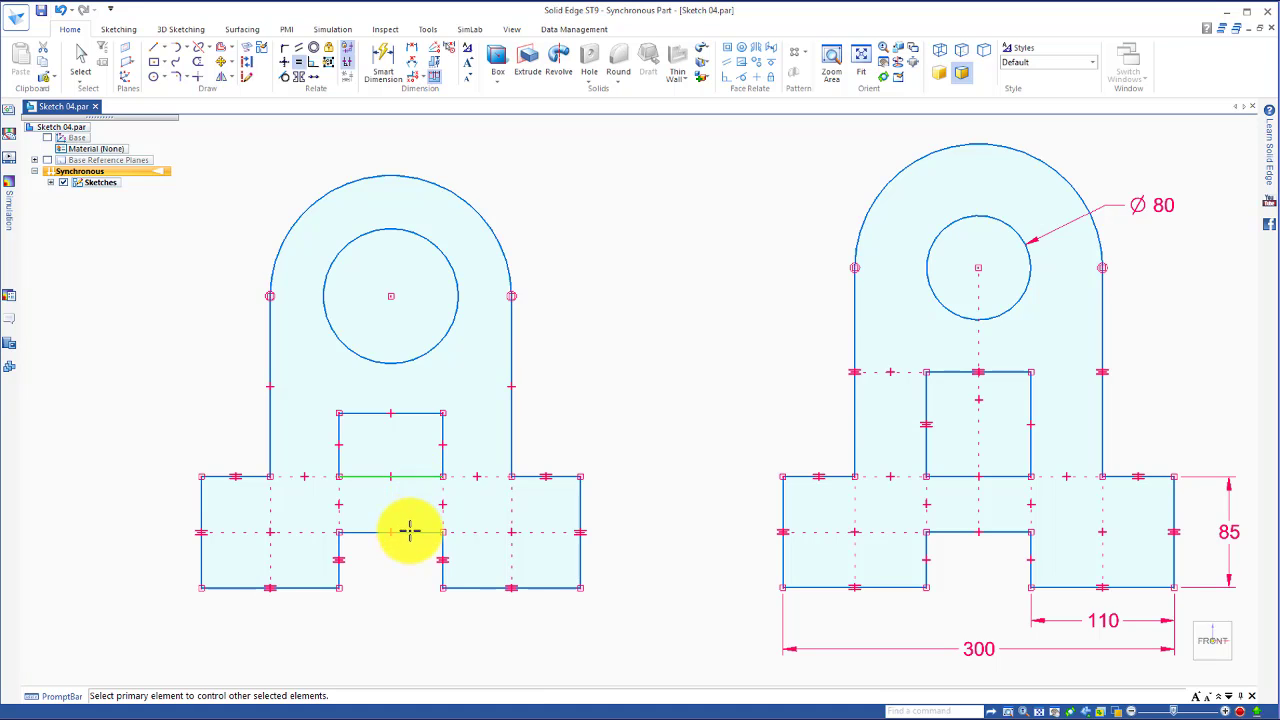
{"action": "left_click", "coordinate": [410, 532]}
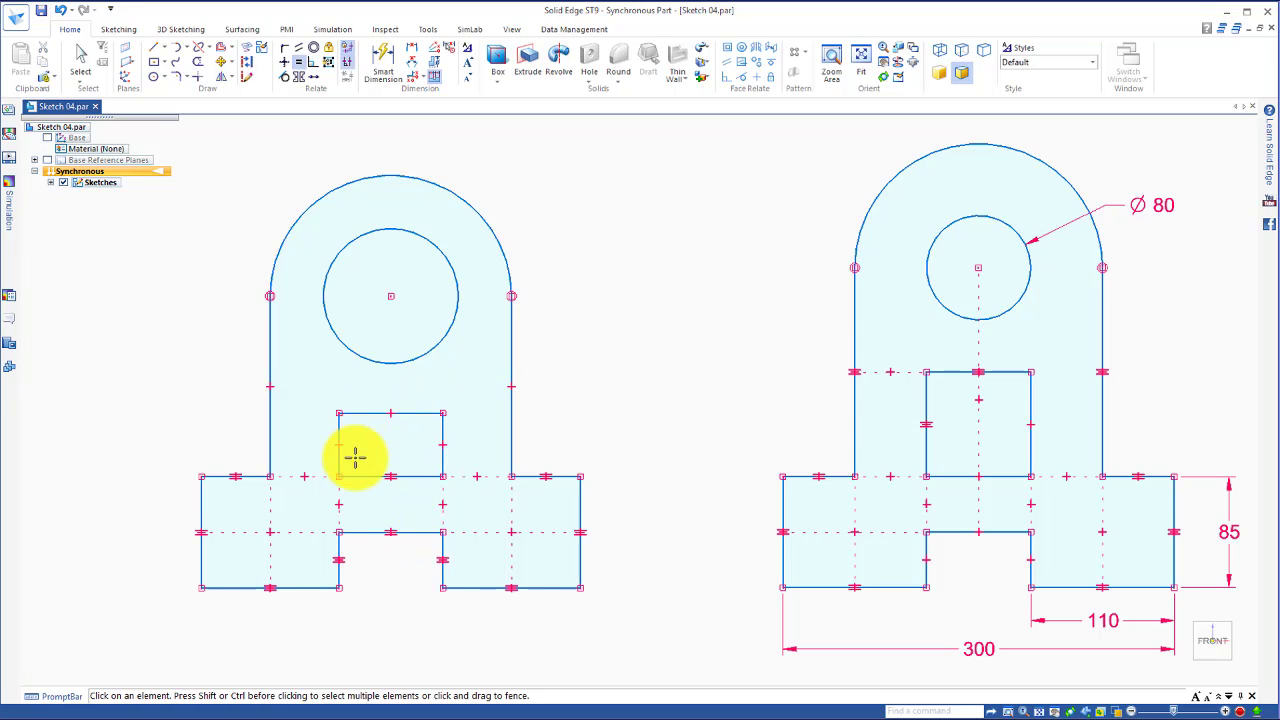
{"action": "left_click", "coordinate": [442, 432]}
{"action": "left_click", "coordinate": [415, 476]}
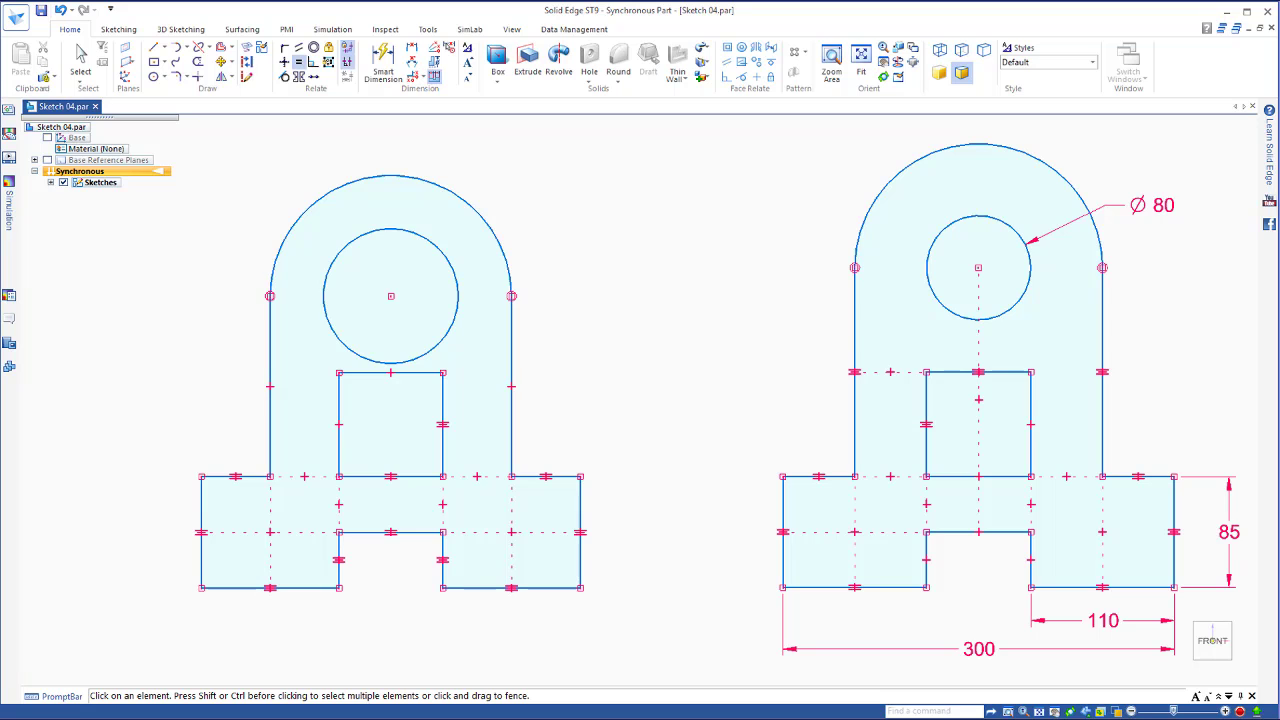
- Dimension the right foot with a 110 width and an 85 height
{"action": "left_click", "coordinate": [381, 56]}
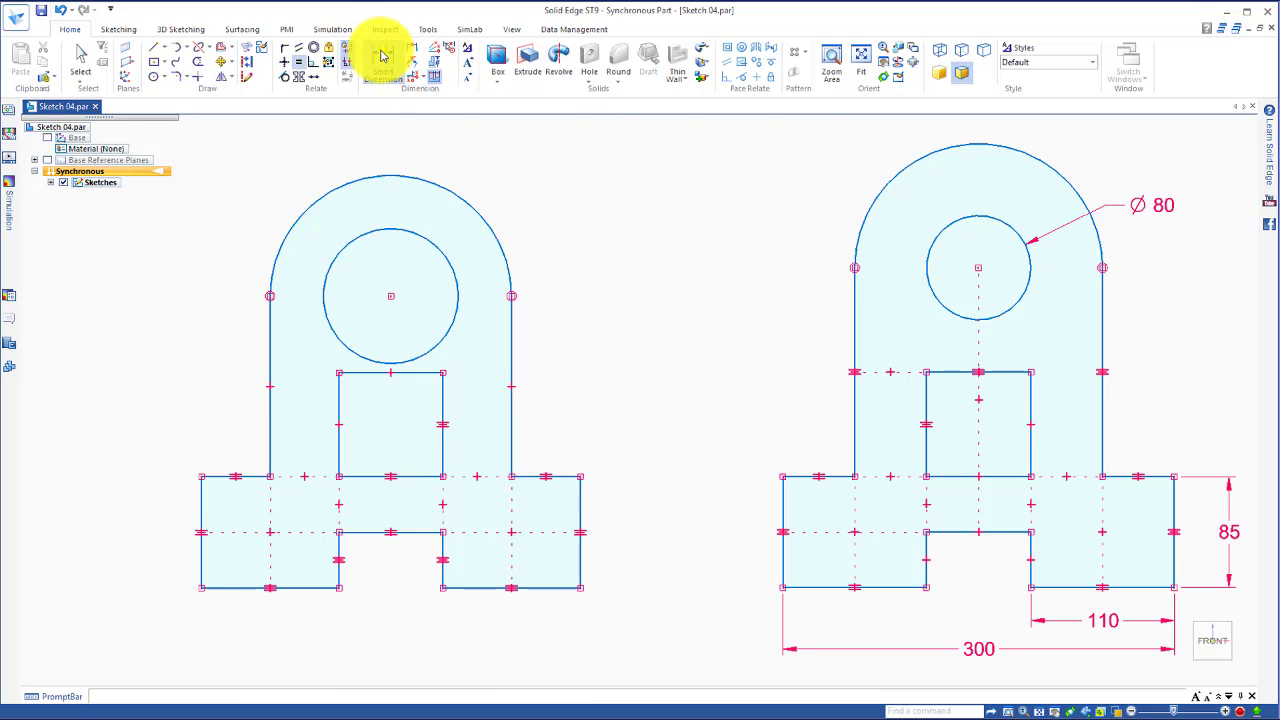
{"action": "left_click", "coordinate": [479, 588]}
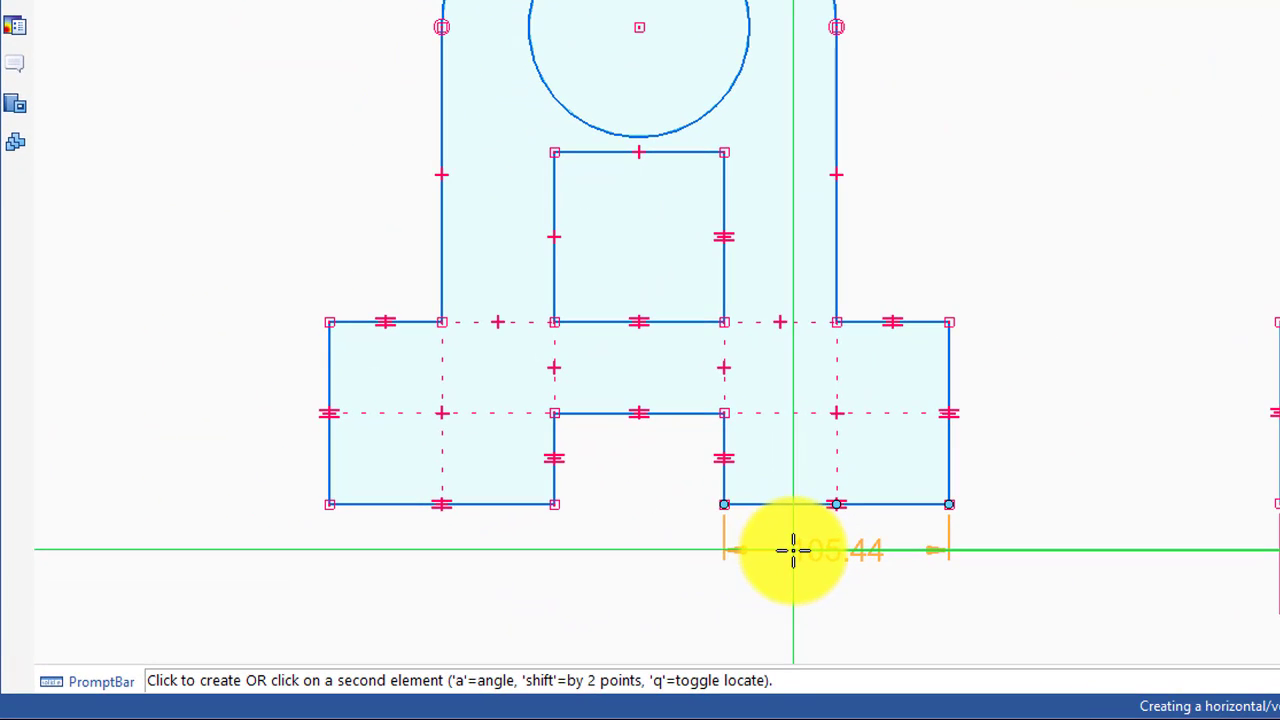
{"action": "left_click", "coordinate": [792, 543]}
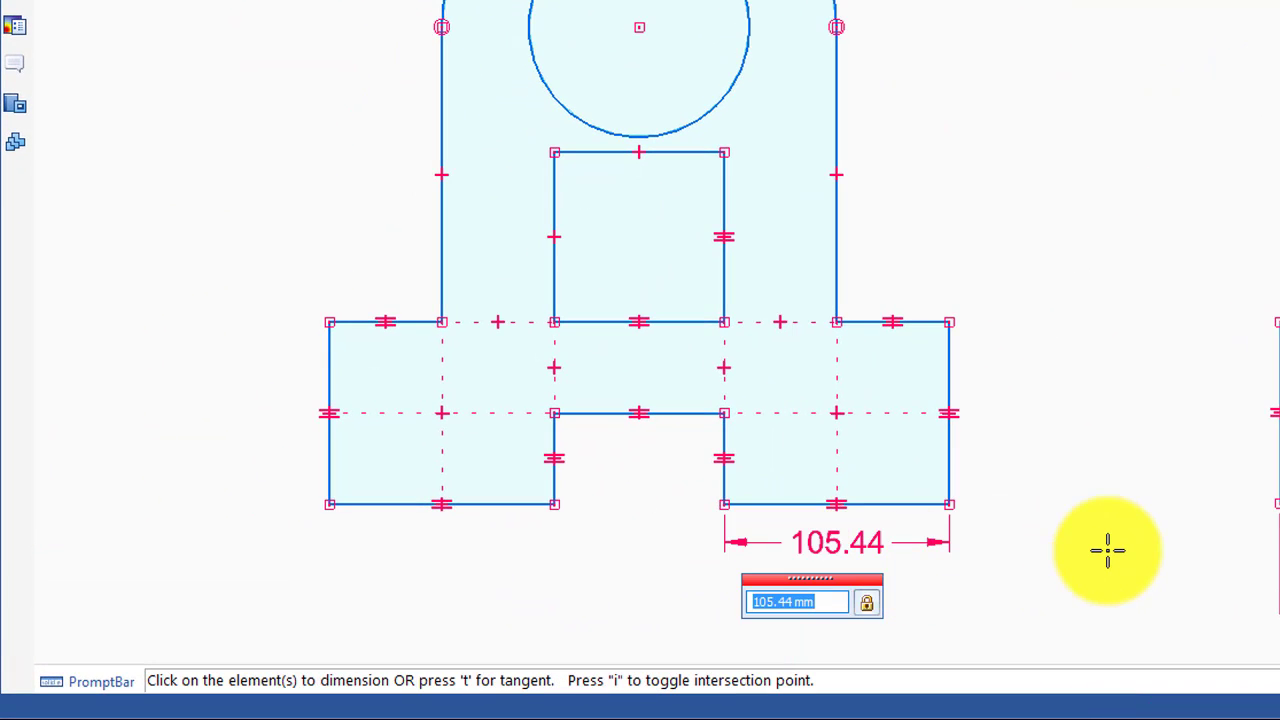
{"action": "key", "text": "Return"}
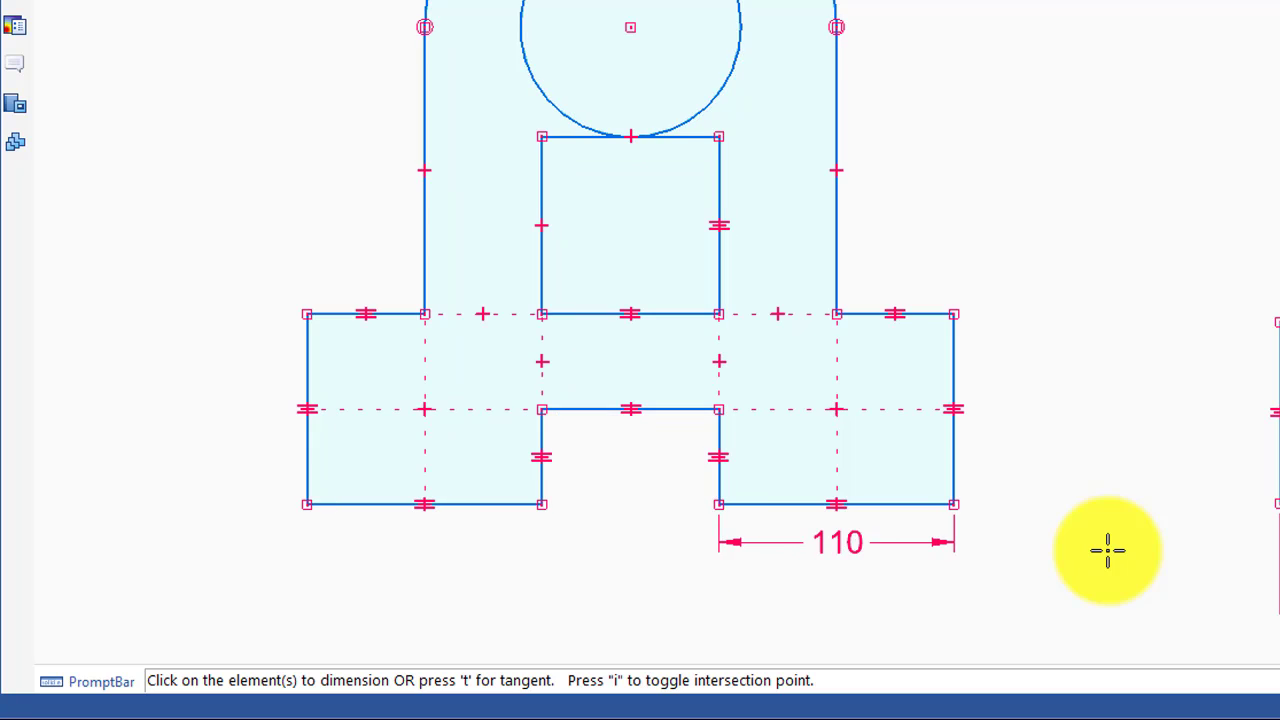
{"action": "left_click", "coordinate": [951, 374]}
{"action": "left_click", "coordinate": [1030, 384]}
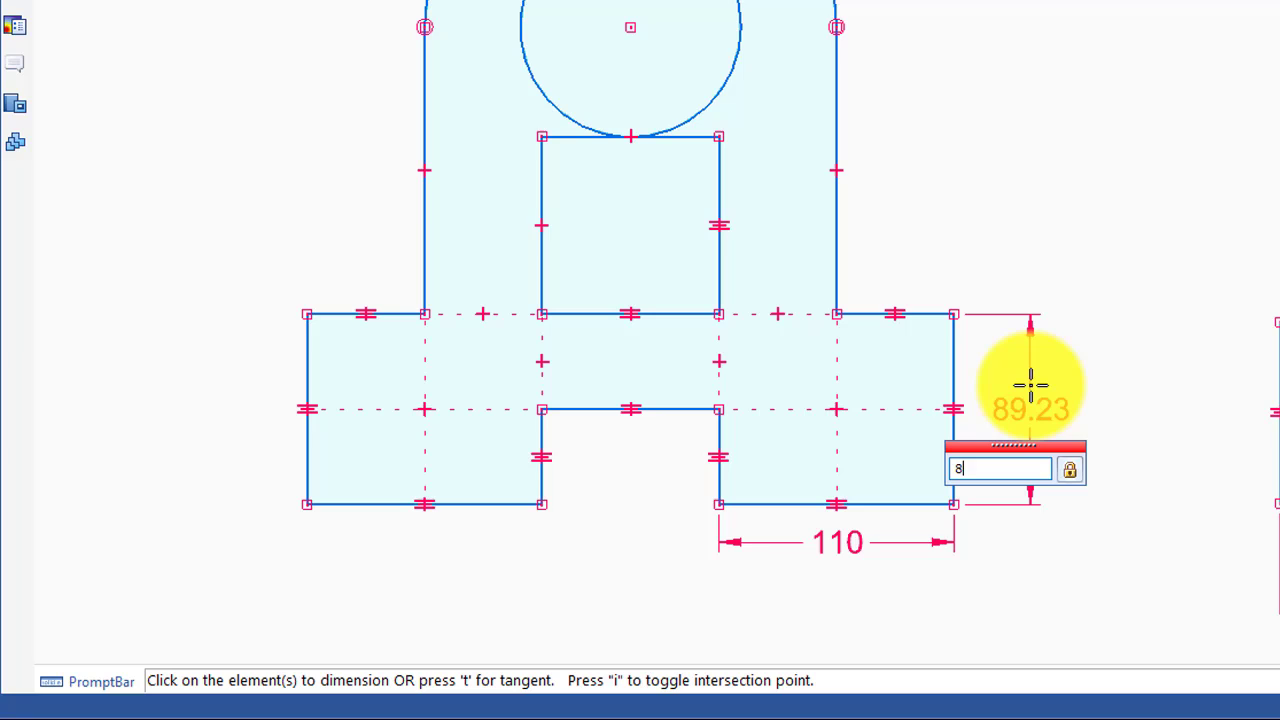
{"action": "type", "text": "85"}
{"action": "key", "text": "Return"}
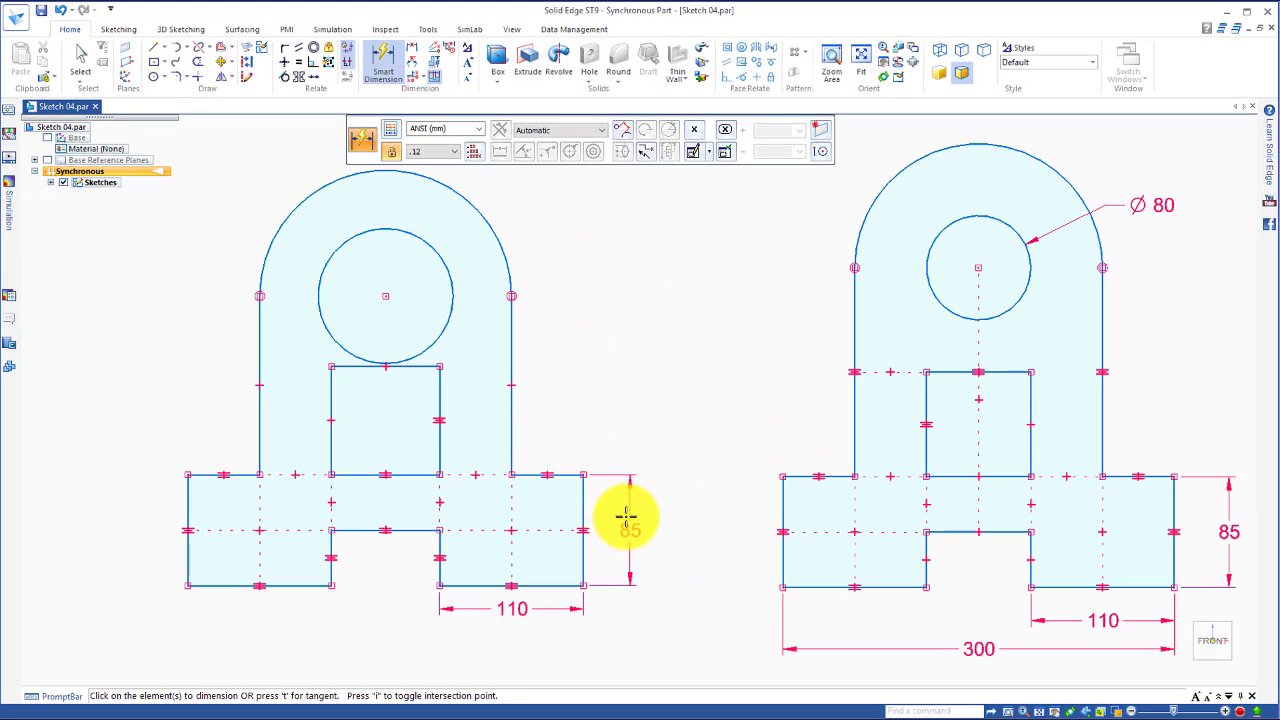
- Dimension the hole circle to a diameter of Ø80
{"action": "left_click", "coordinate": [436, 252]}
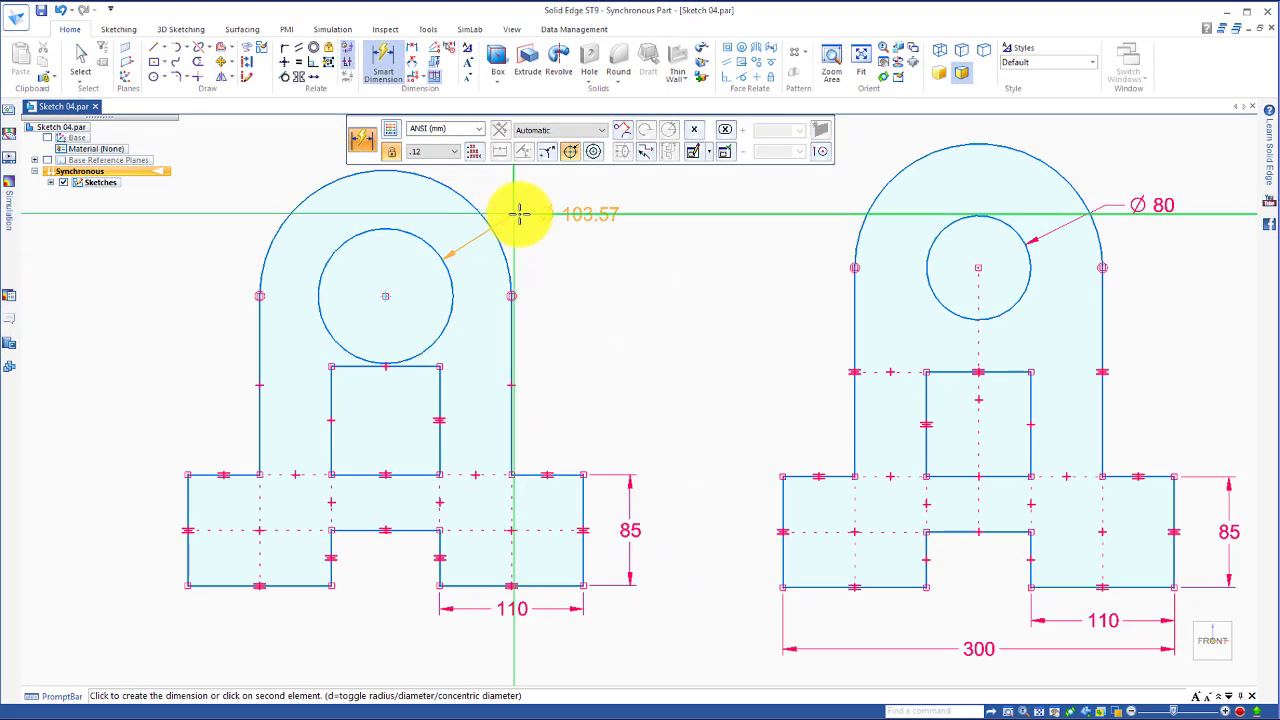
{"action": "left_click", "coordinate": [520, 214]}
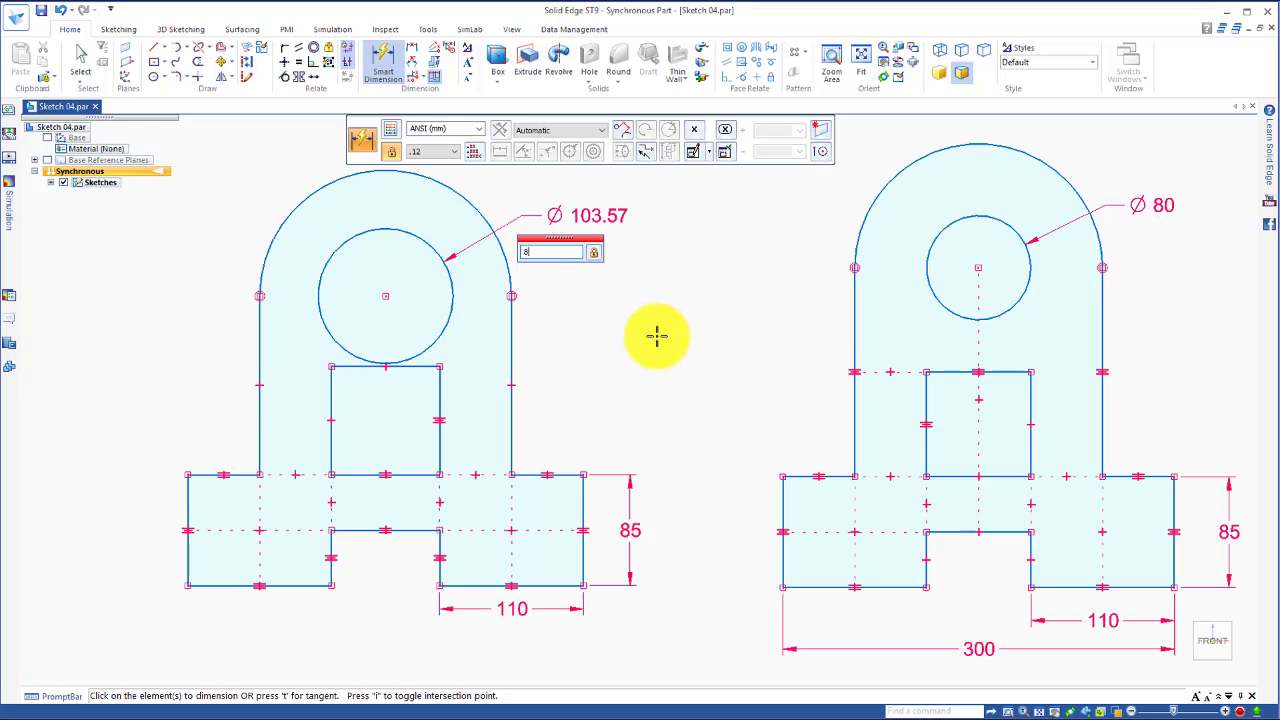
{"action": "type", "text": "80"}
{"action": "key", "text": "Return"}
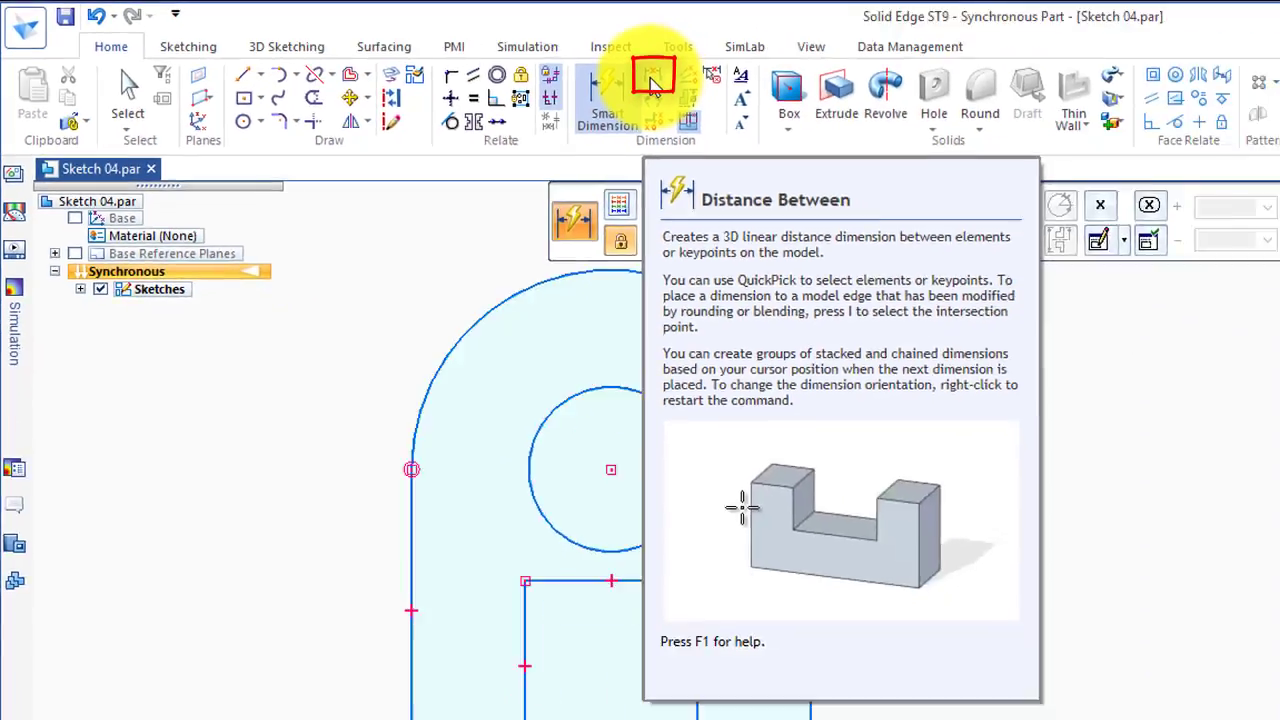
- Add a 300 overall base width between the outer edges and vertically align the arc top with the lower profile
{"action": "left_click", "coordinate": [895, 112]}
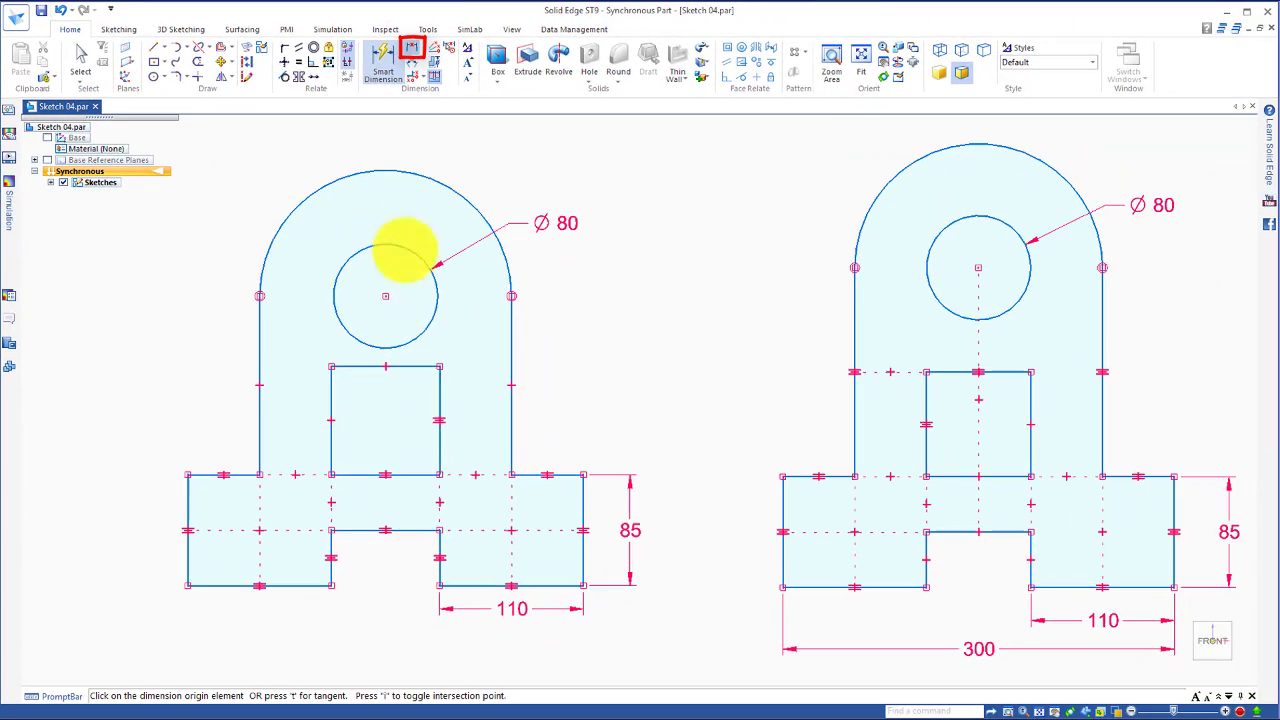
{"action": "left_click", "coordinate": [584, 568]}
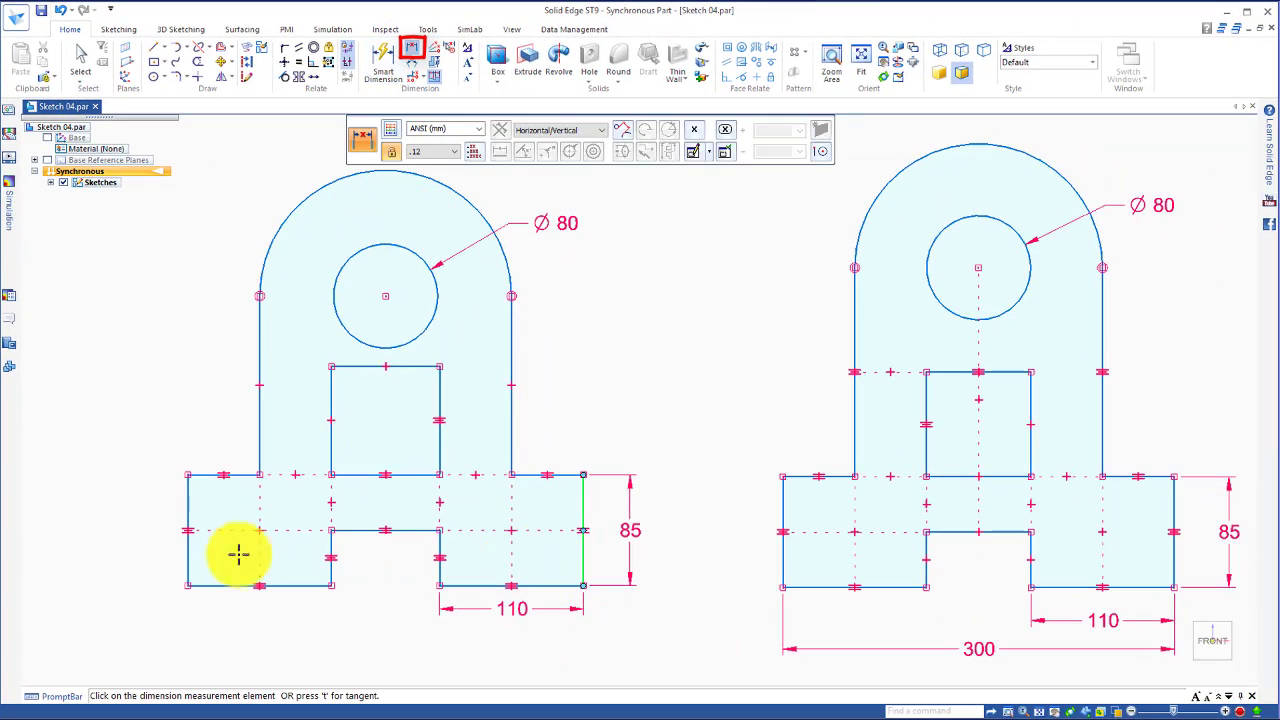
{"action": "left_click", "coordinate": [189, 566]}
{"action": "left_click", "coordinate": [254, 634]}
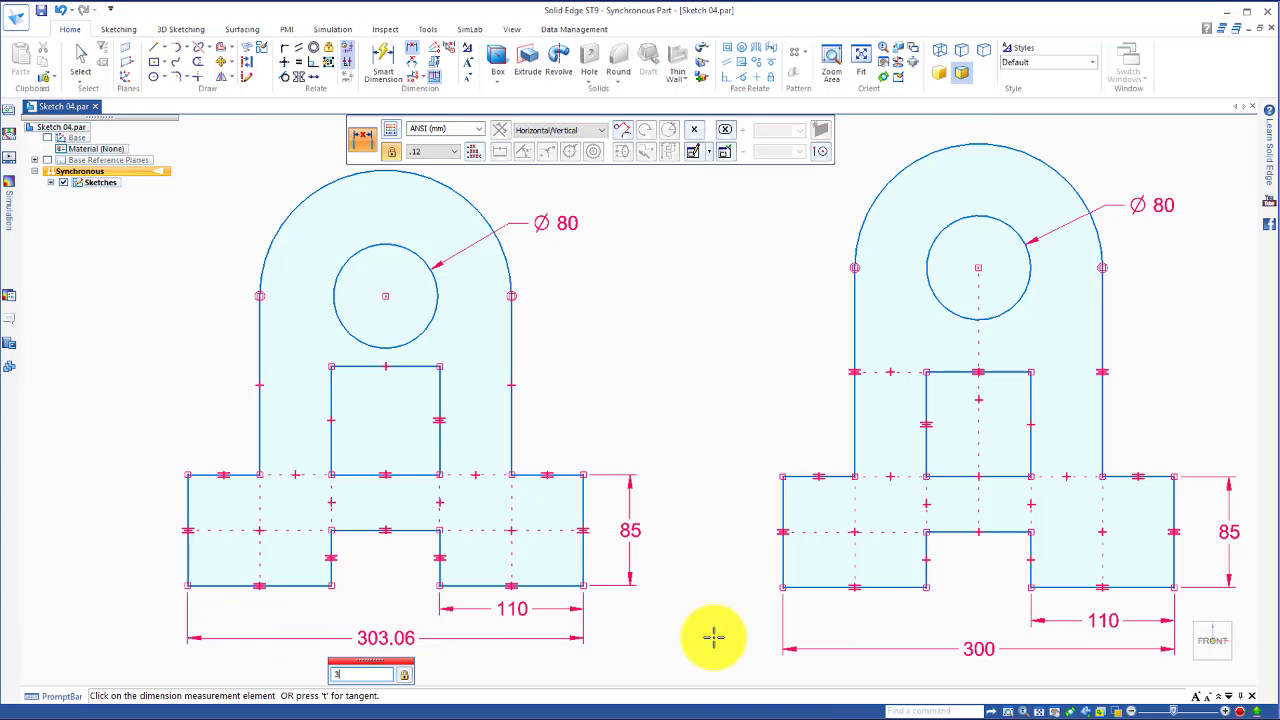
{"action": "key", "text": "Return"}
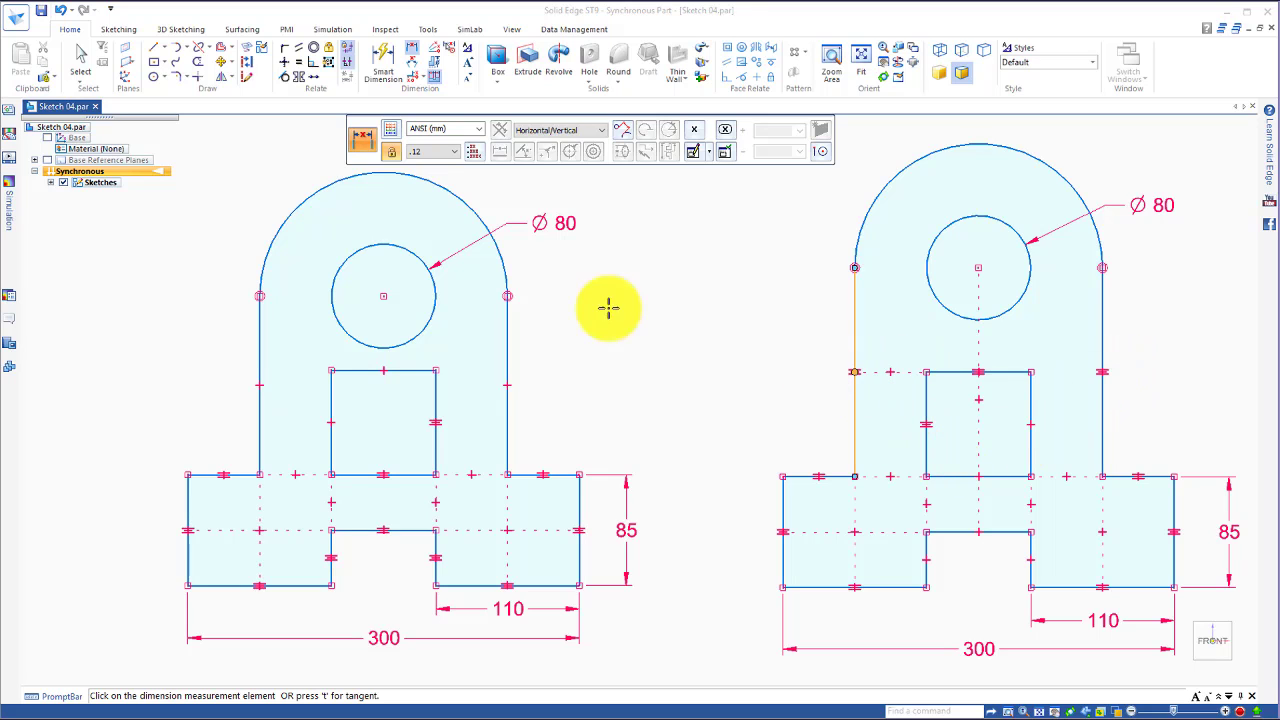
{"action": "left_click", "coordinate": [287, 62]}
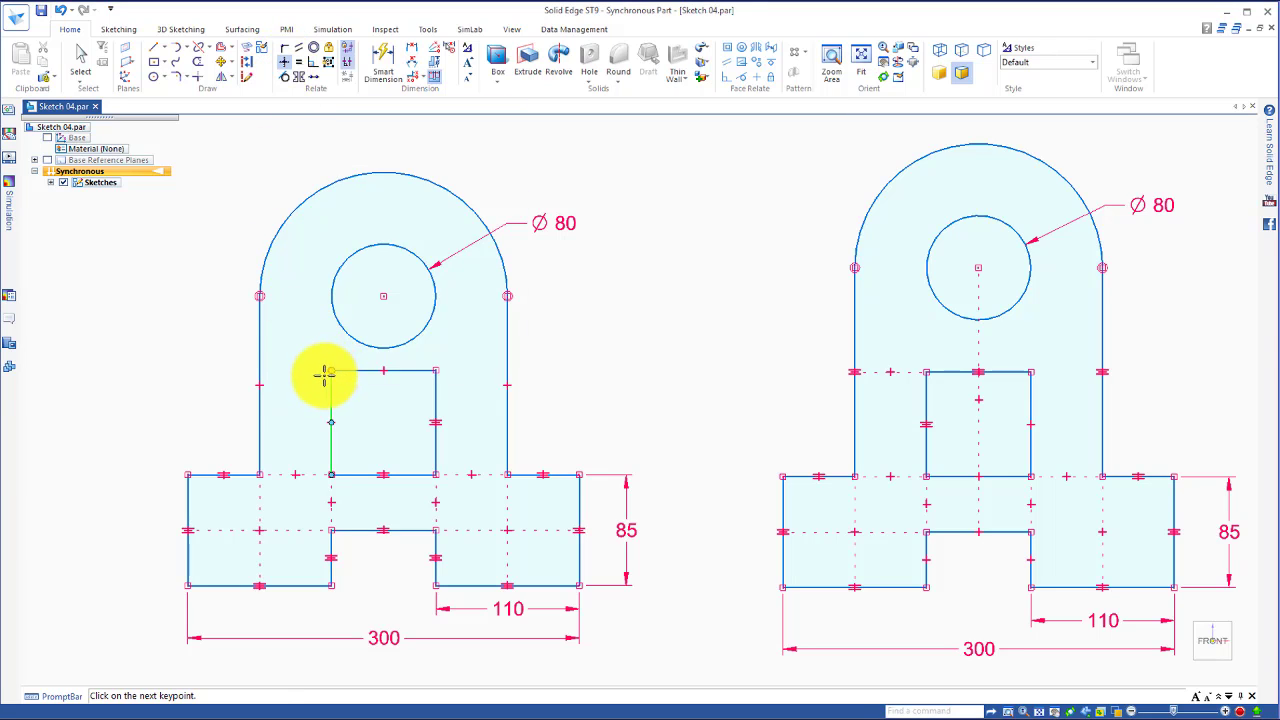
{"action": "left_click", "coordinate": [259, 385]}
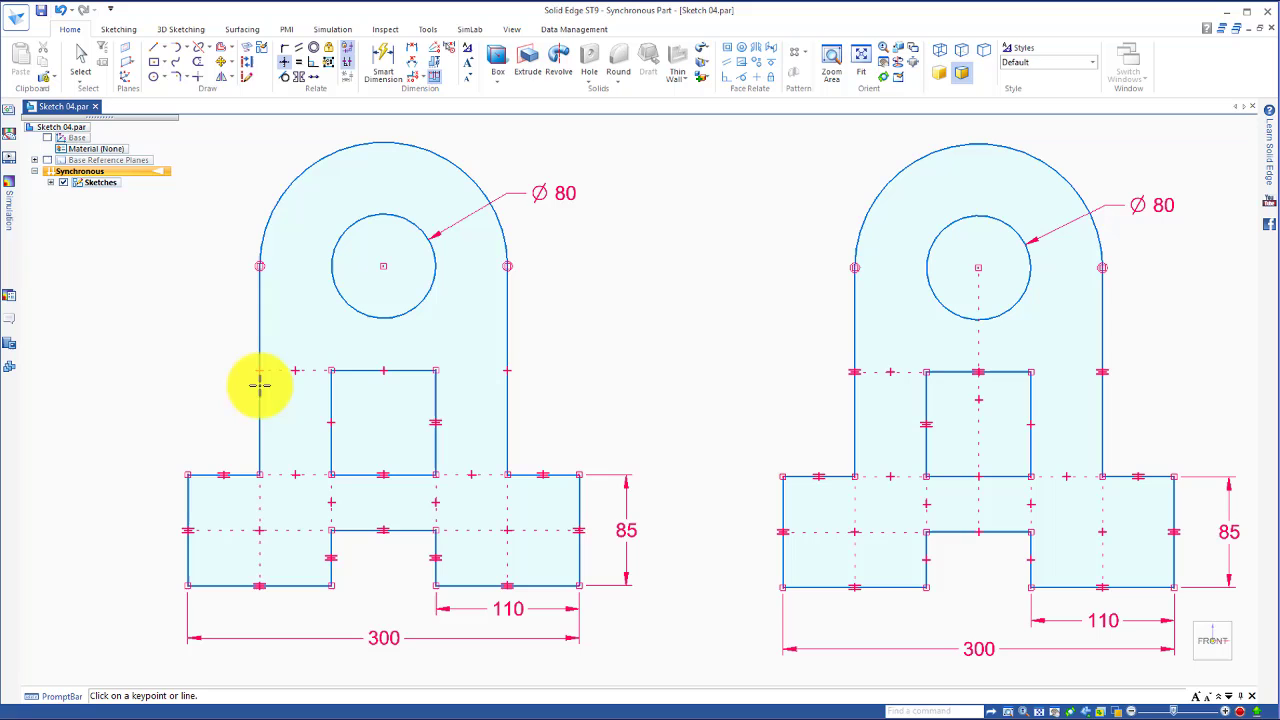
- Keep the width dimension at 300 and change the right foot's height dimension from 85 to 80
{"action": "left_click", "coordinate": [85, 58]}
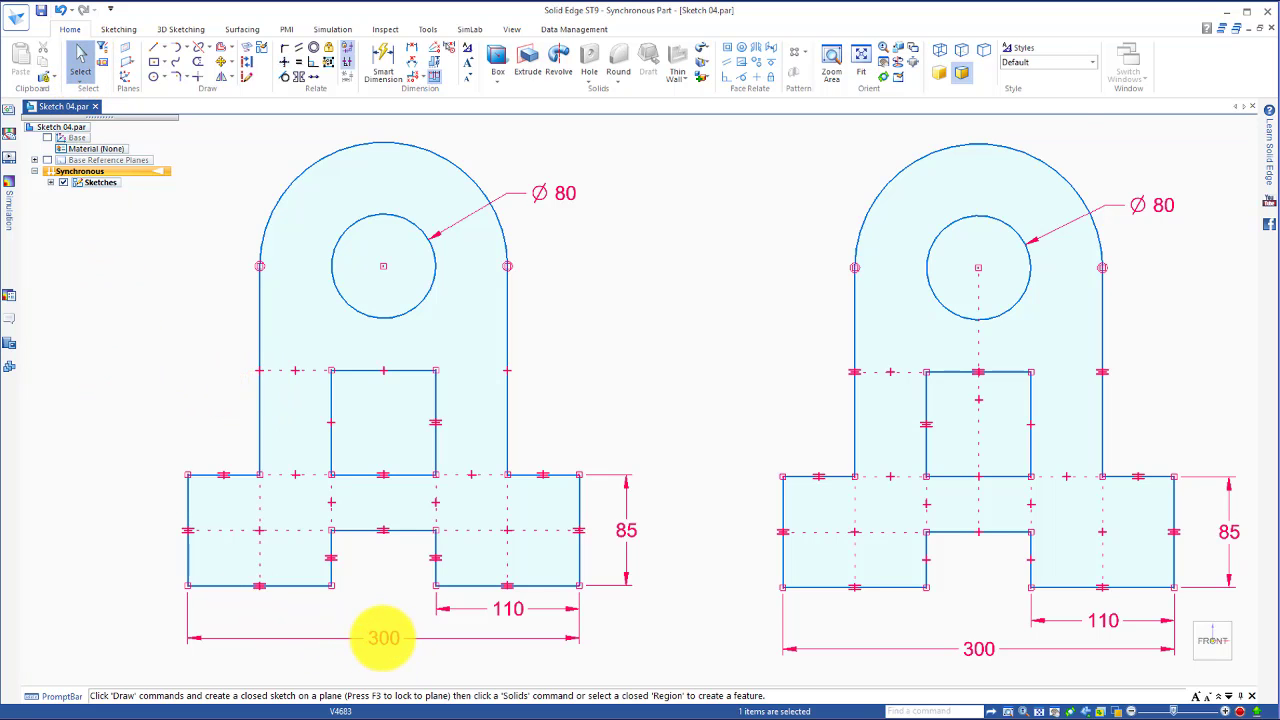
{"action": "left_click", "coordinate": [383, 638]}
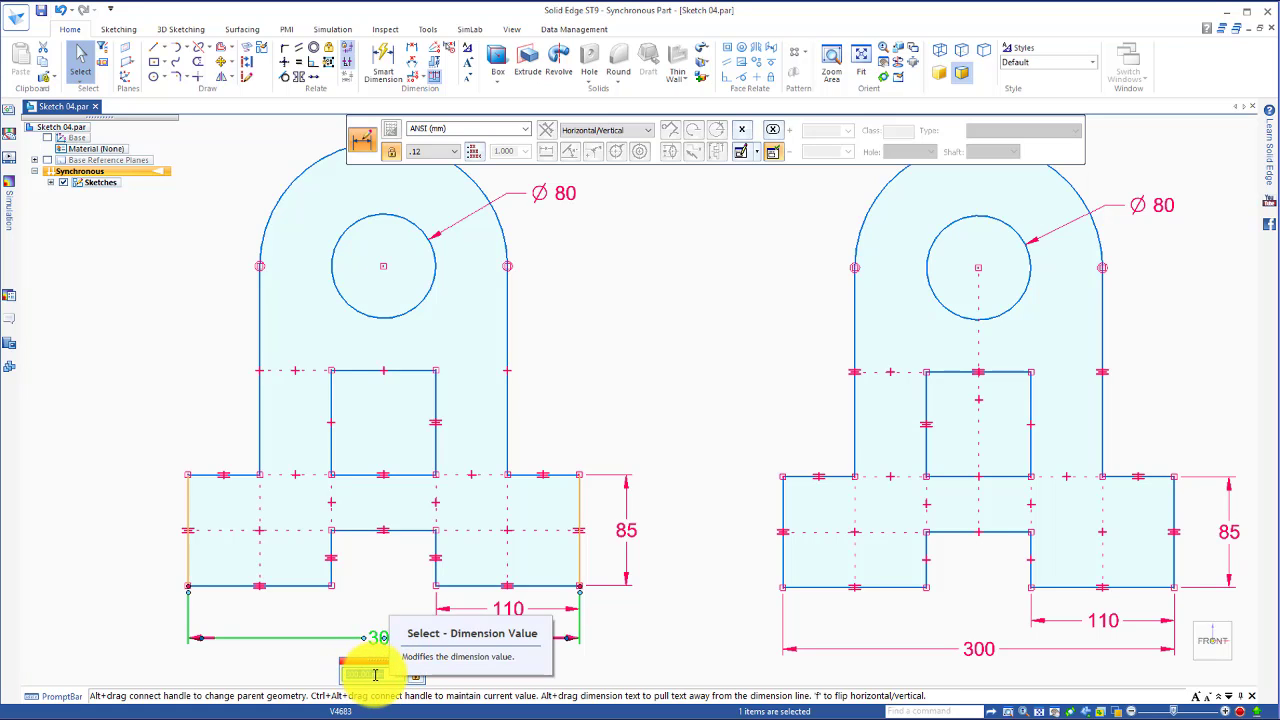
{"action": "scroll", "coordinate": [380, 672], "scroll_direction": "up", "scroll_amount": 3}
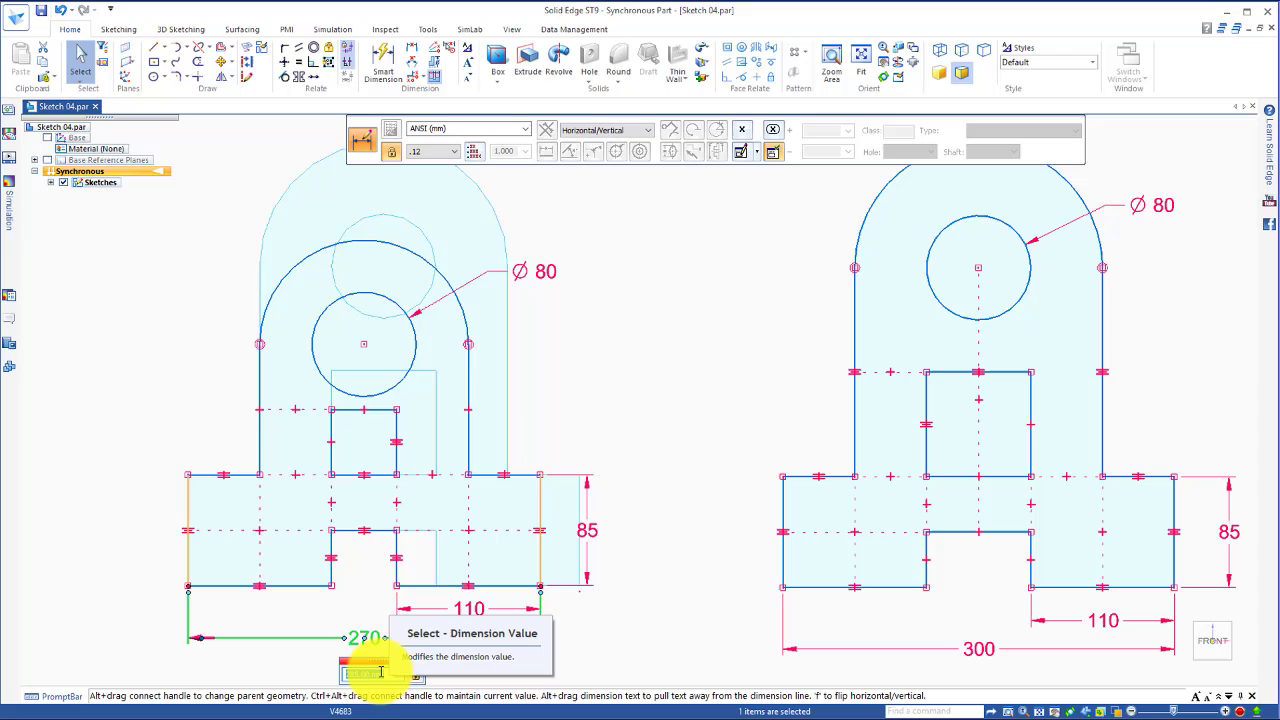
{"action": "scroll", "coordinate": [380, 672], "scroll_direction": "down", "scroll_amount": 3}
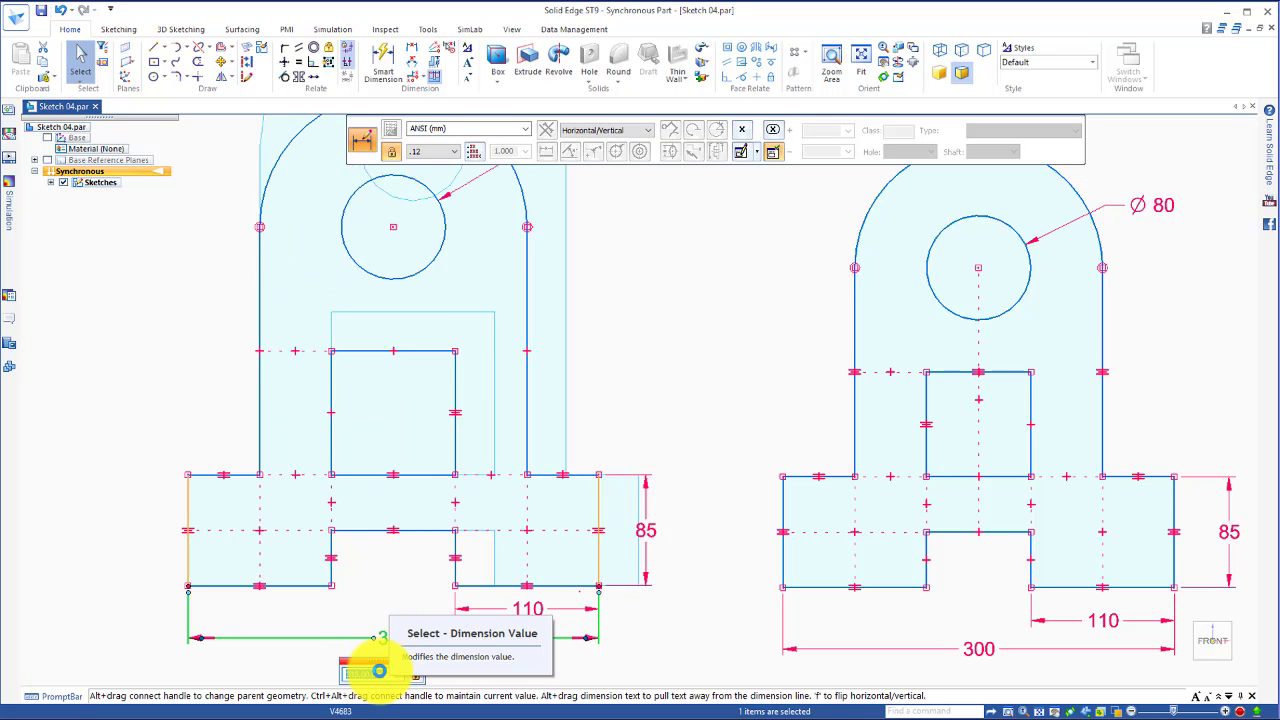
{"action": "key", "text": "Return"}
{"action": "left_click", "coordinate": [625, 533]}
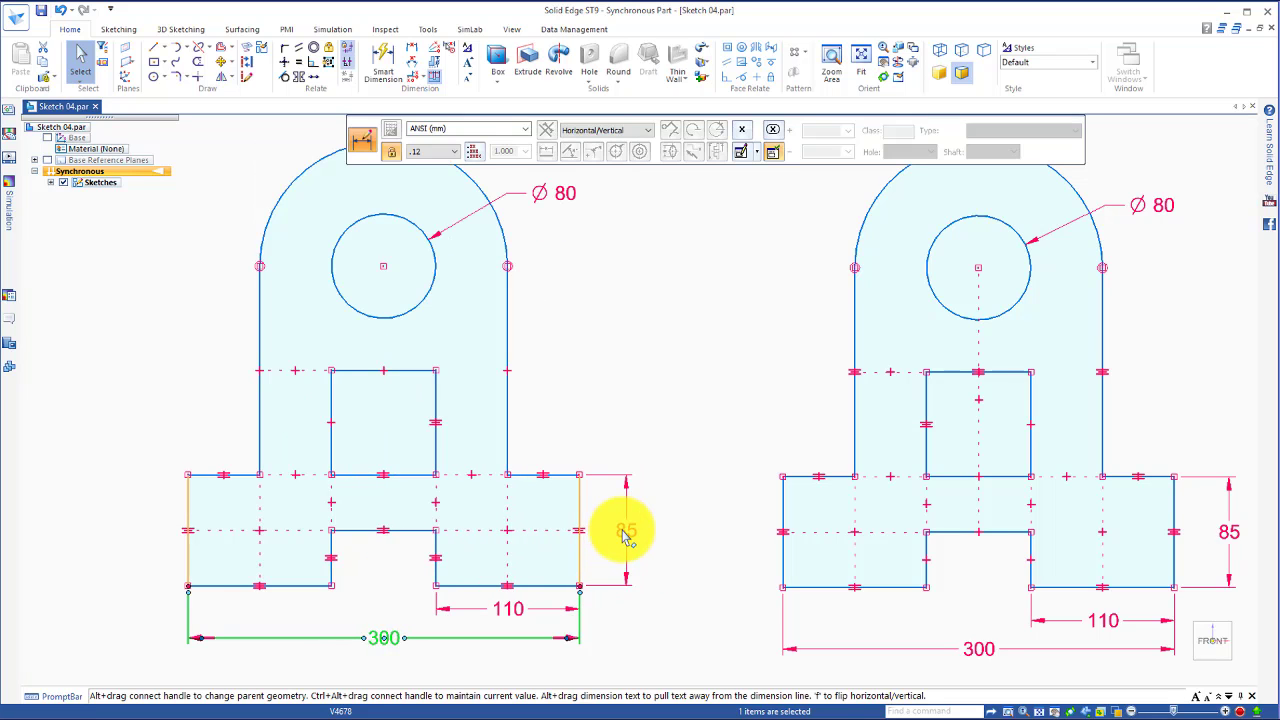
{"action": "scroll", "coordinate": [633, 566], "scroll_direction": "down", "scroll_amount": 10}
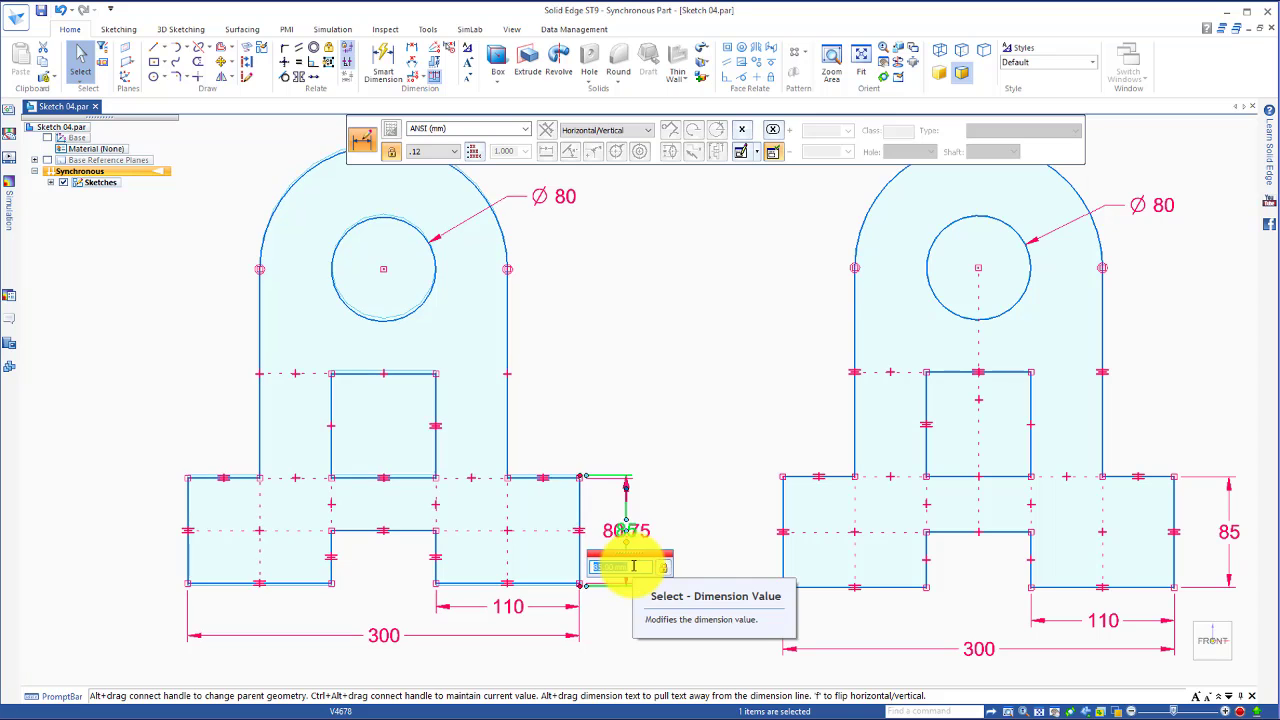
{"action": "scroll", "coordinate": [632, 566], "scroll_direction": "up", "scroll_amount": 10}
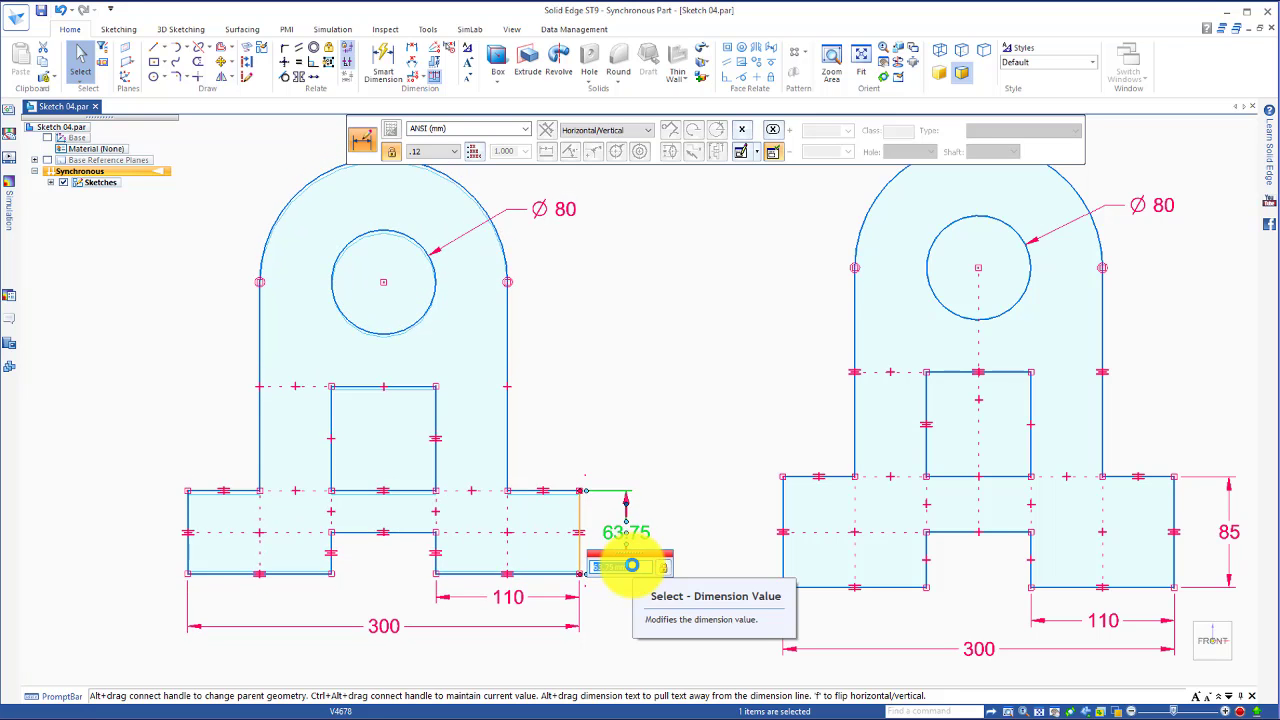
{"action": "scroll", "coordinate": [633, 566], "scroll_direction": "down", "scroll_amount": 7}
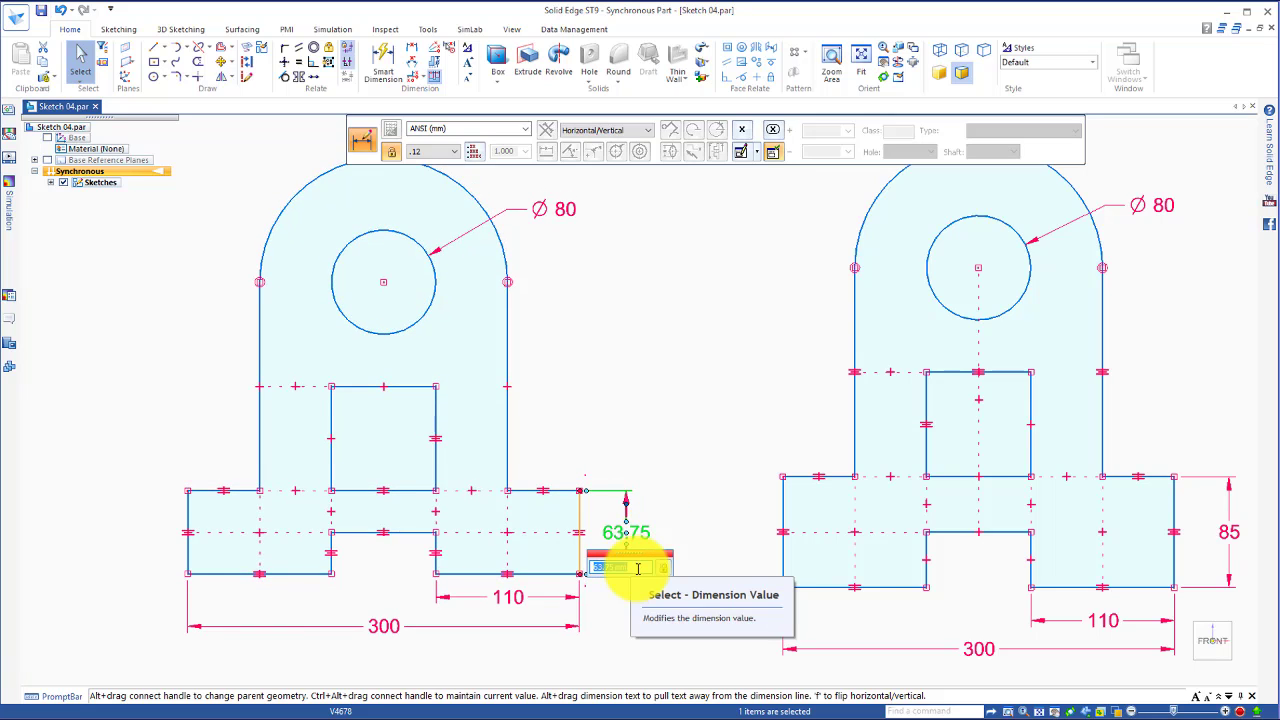
{"action": "key", "text": "Return"}
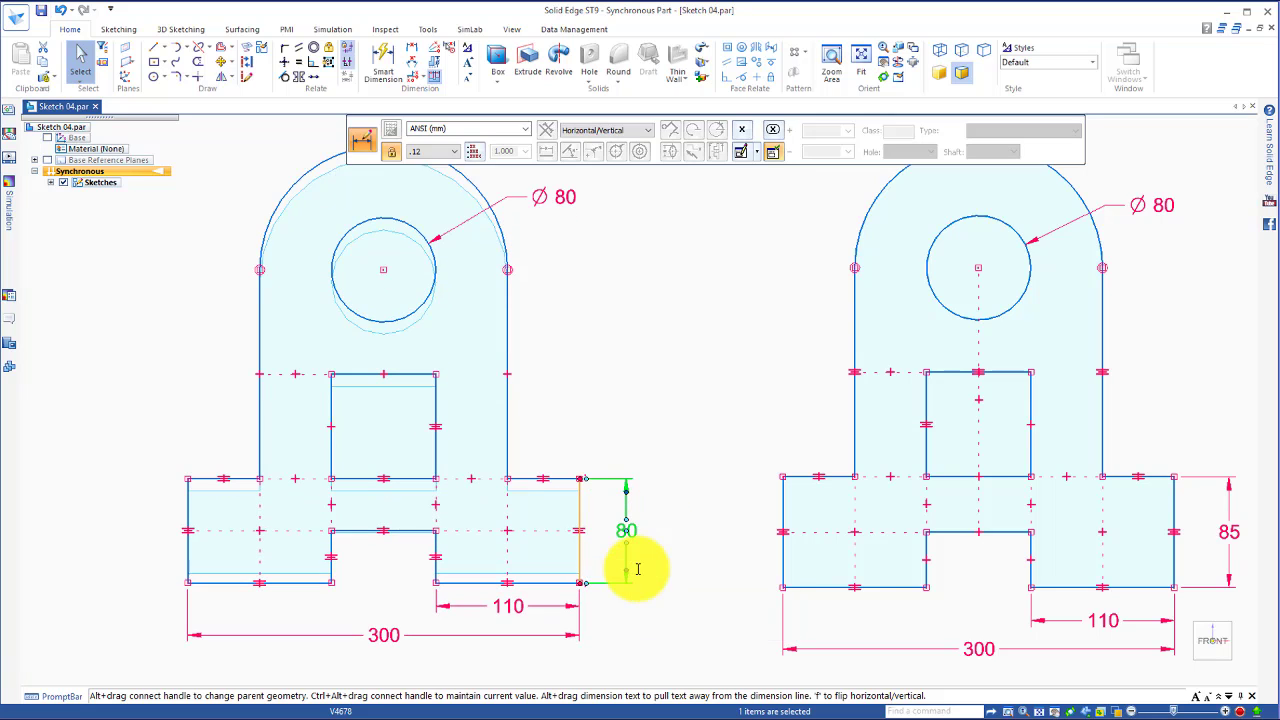
{"action": "left_click", "coordinate": [717, 422]}
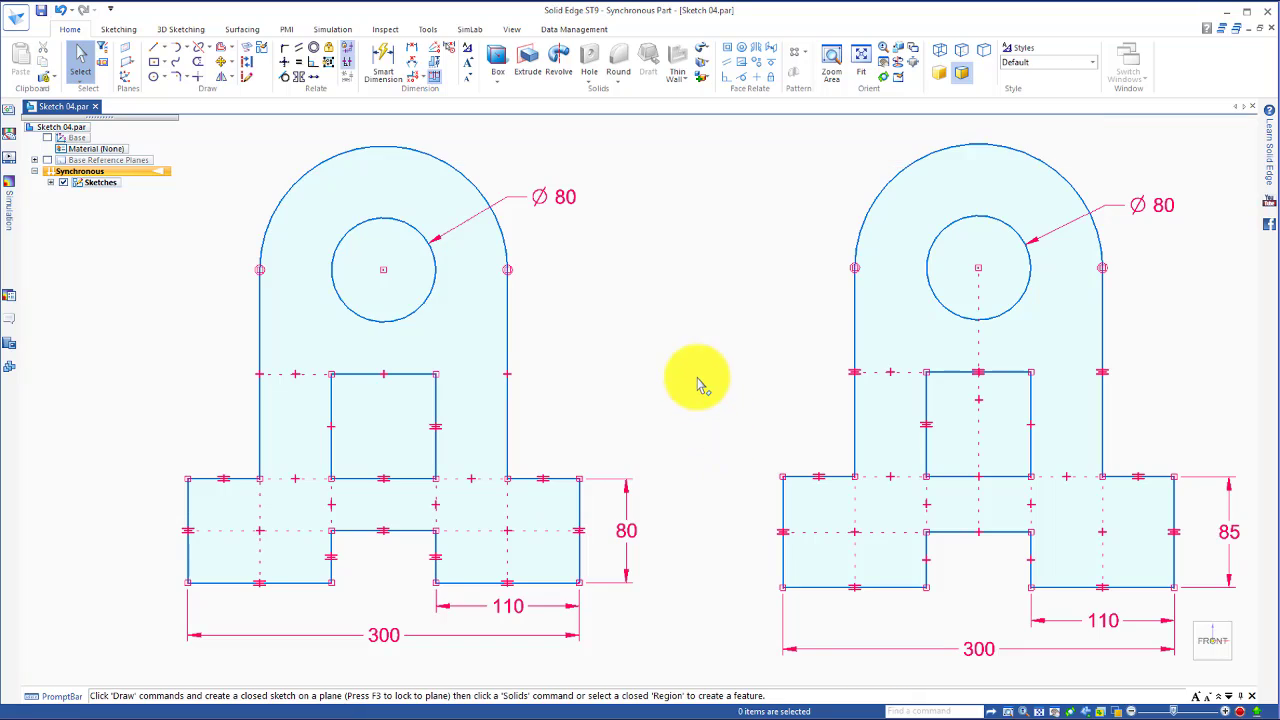
- Extrude the left sketch region into Protrusion 1, then check it in front and isometric views
{"action": "mouse_move", "coordinate": [707, 395]}
{"action": "middle_mouse_down"}
{"action": "mouse_move", "coordinate": [686, 386]}
{"action": "mouse_move", "coordinate": [654, 403]}
{"action": "mouse_move", "coordinate": [643, 429]}
{"action": "mouse_move", "coordinate": [633, 388]}
{"action": "mouse_move", "coordinate": [634, 423]}
{"action": "mouse_move", "coordinate": [594, 391]}
{"action": "middle_mouse_up"}
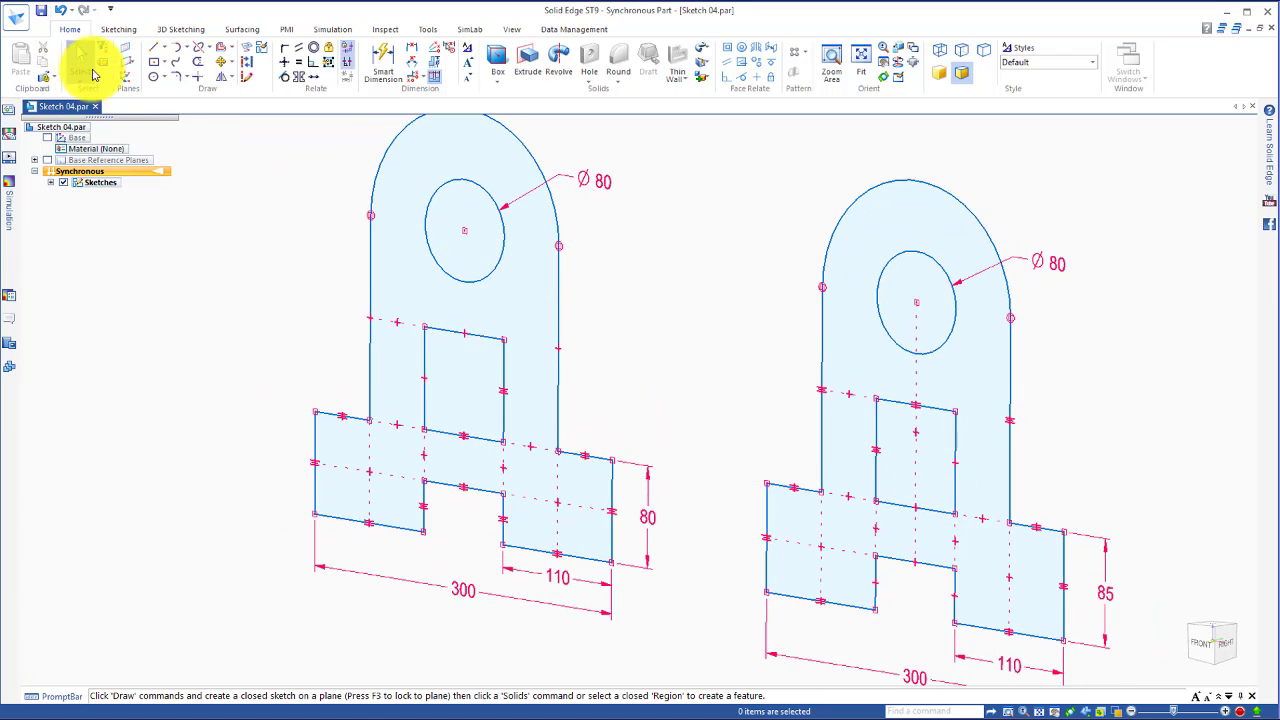
{"action": "left_click", "coordinate": [93, 75]}
{"action": "left_click", "coordinate": [525, 374]}
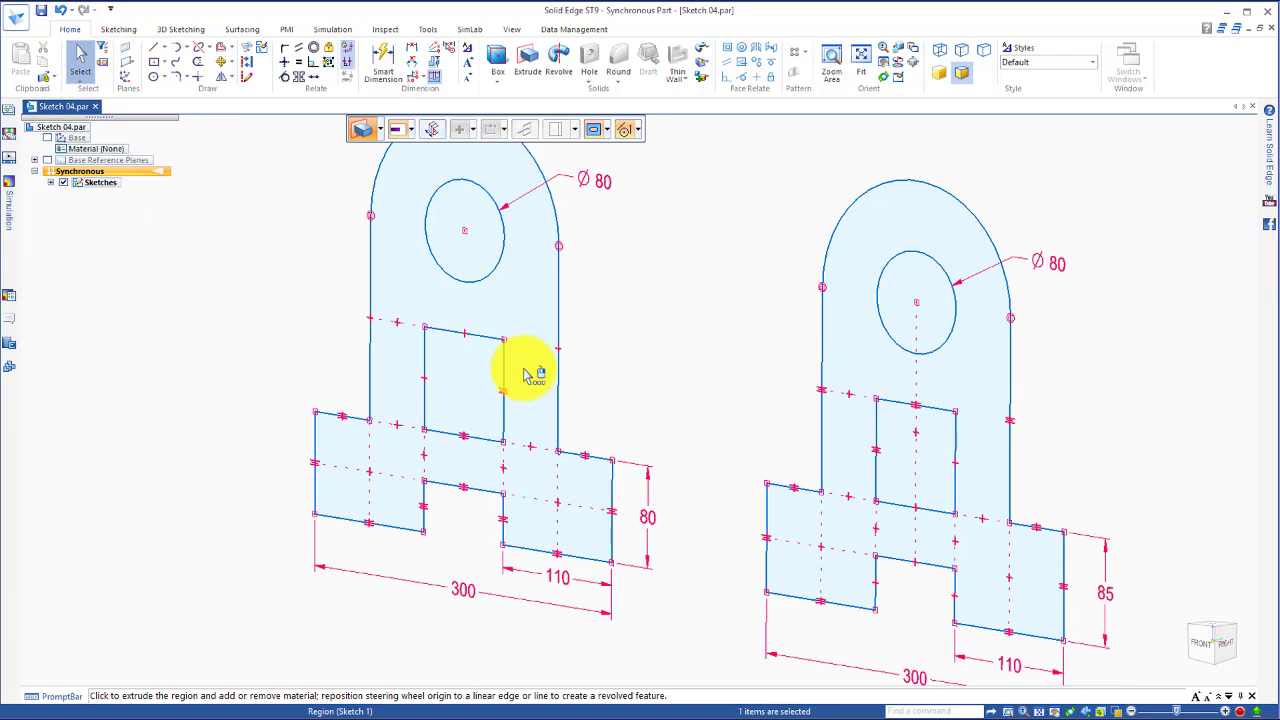
{"action": "left_click", "coordinate": [501, 378]}
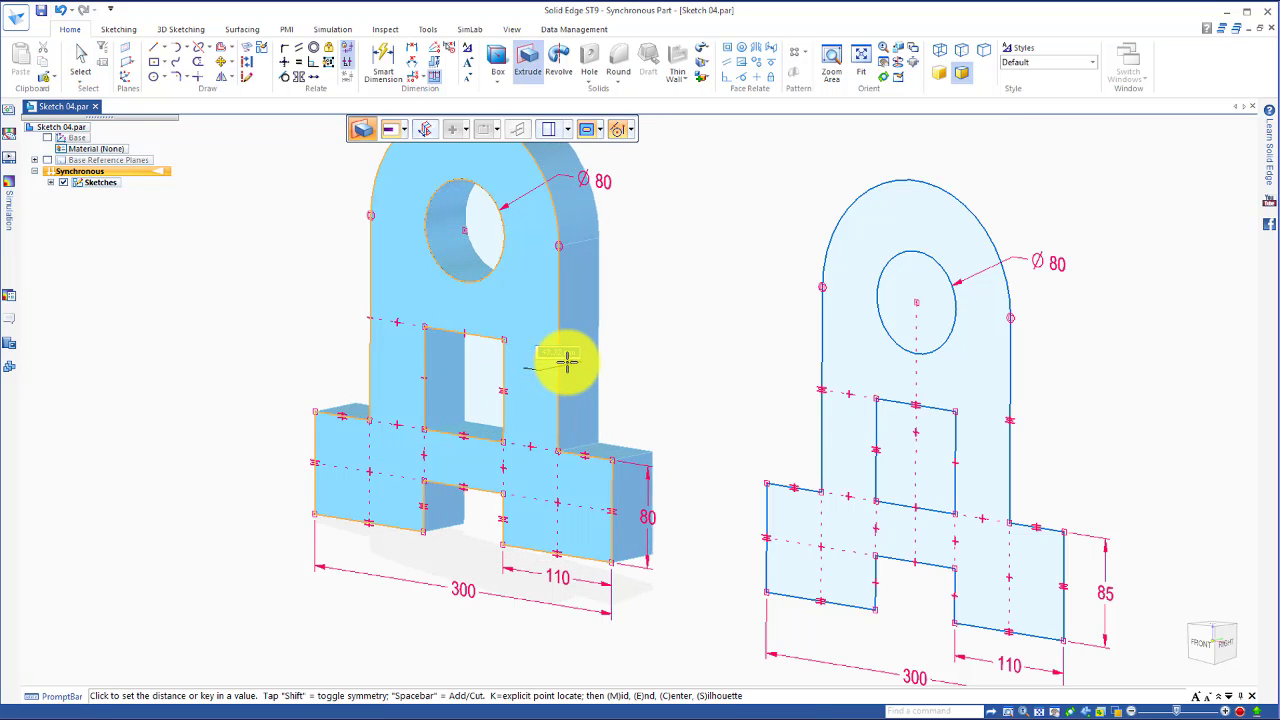
{"action": "left_click", "coordinate": [571, 357]}
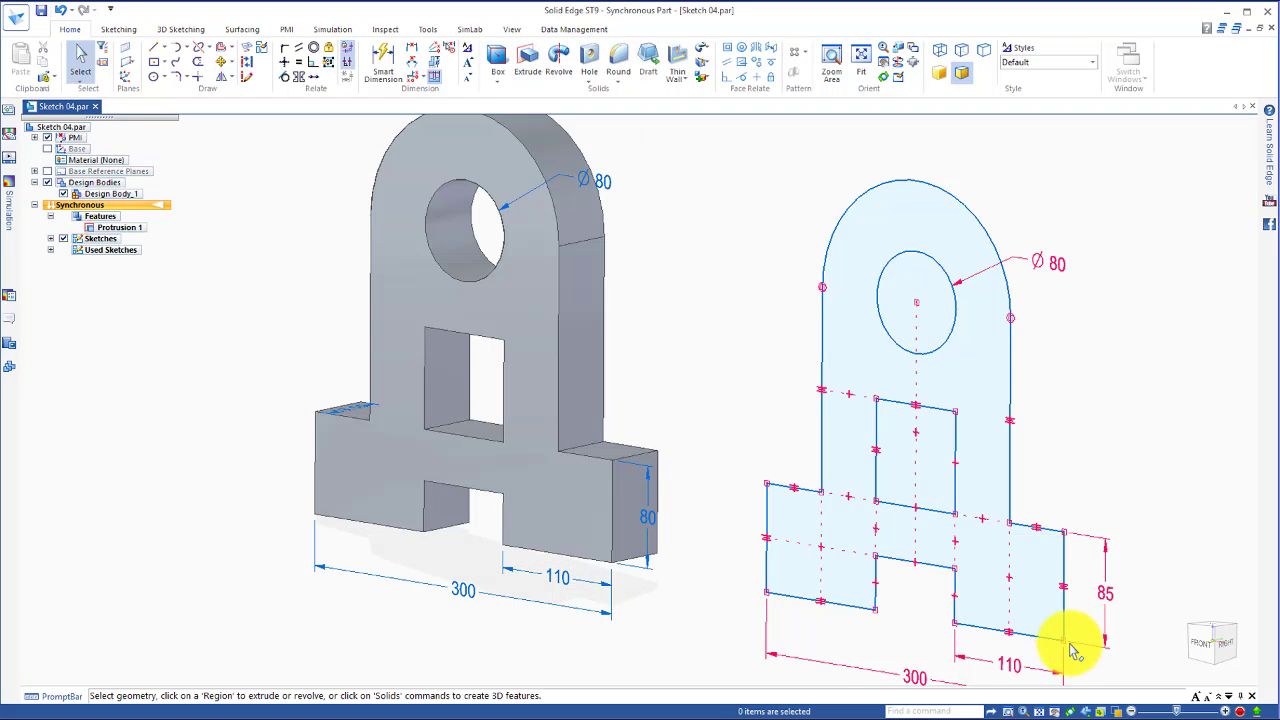
{"action": "left_click", "coordinate": [1200, 643]}
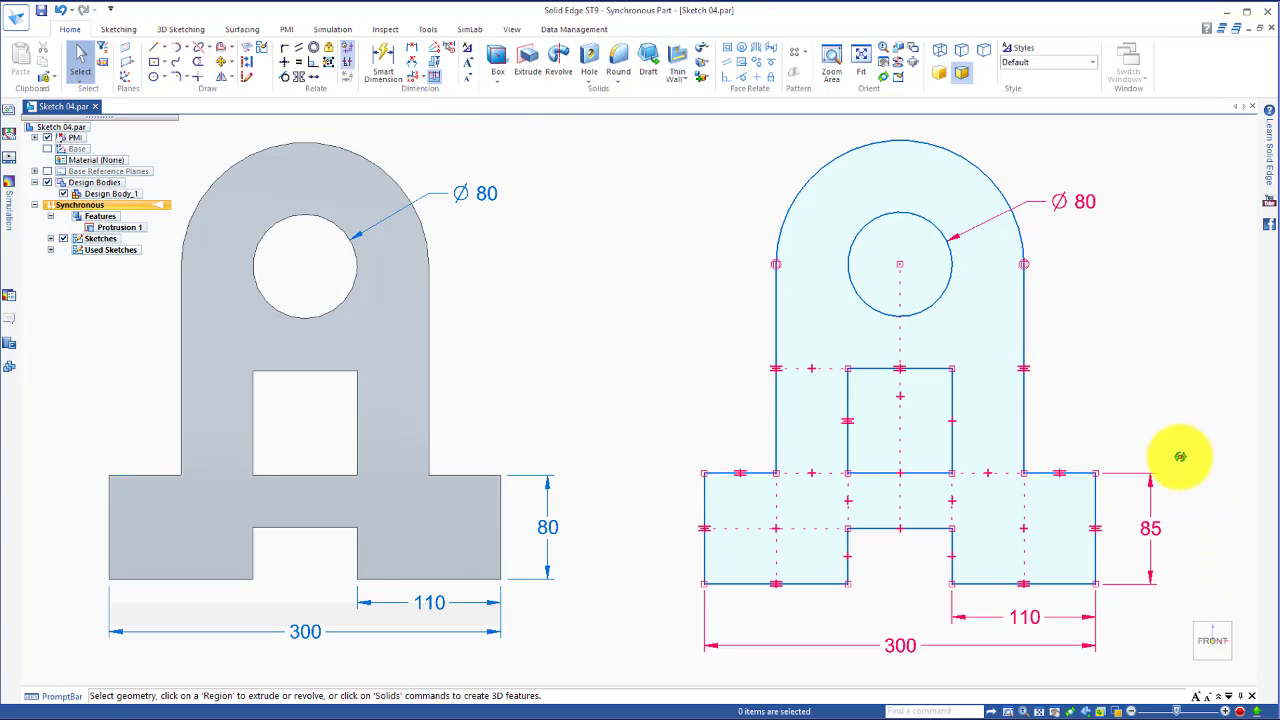
{"action": "key", "text": "ctrl+i"}
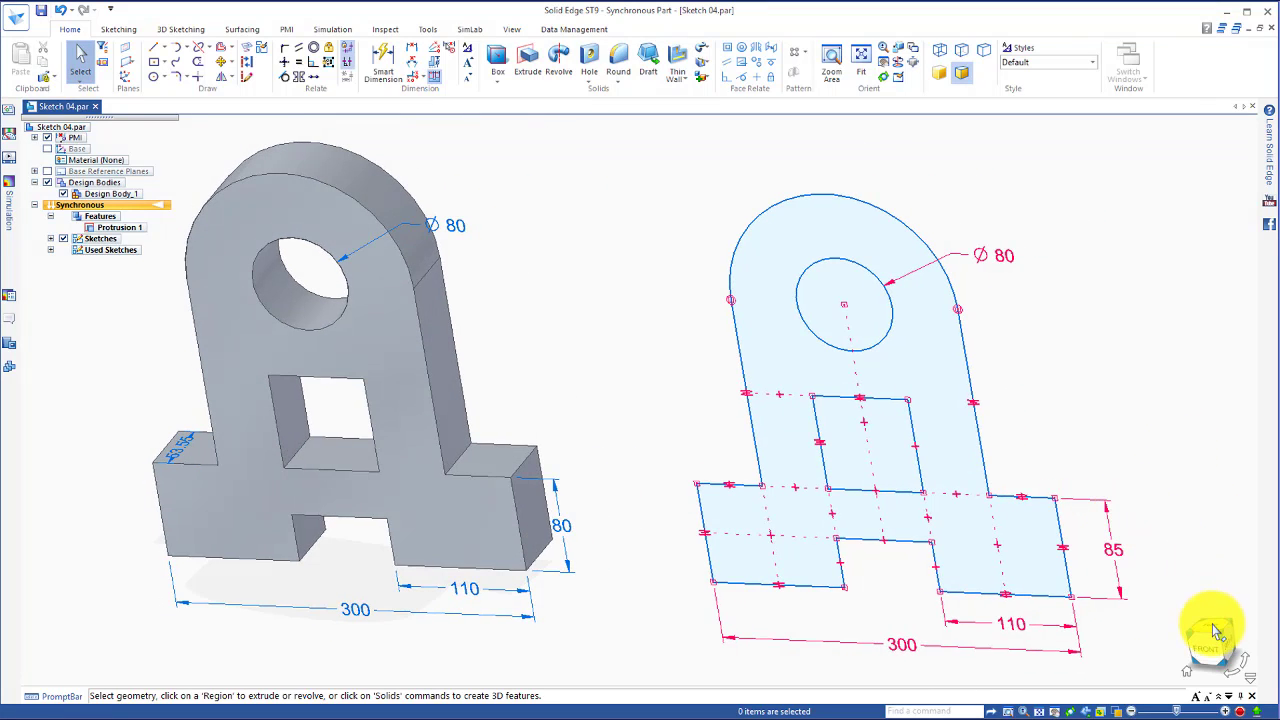
{"action": "left_click", "coordinate": [1219, 638]}
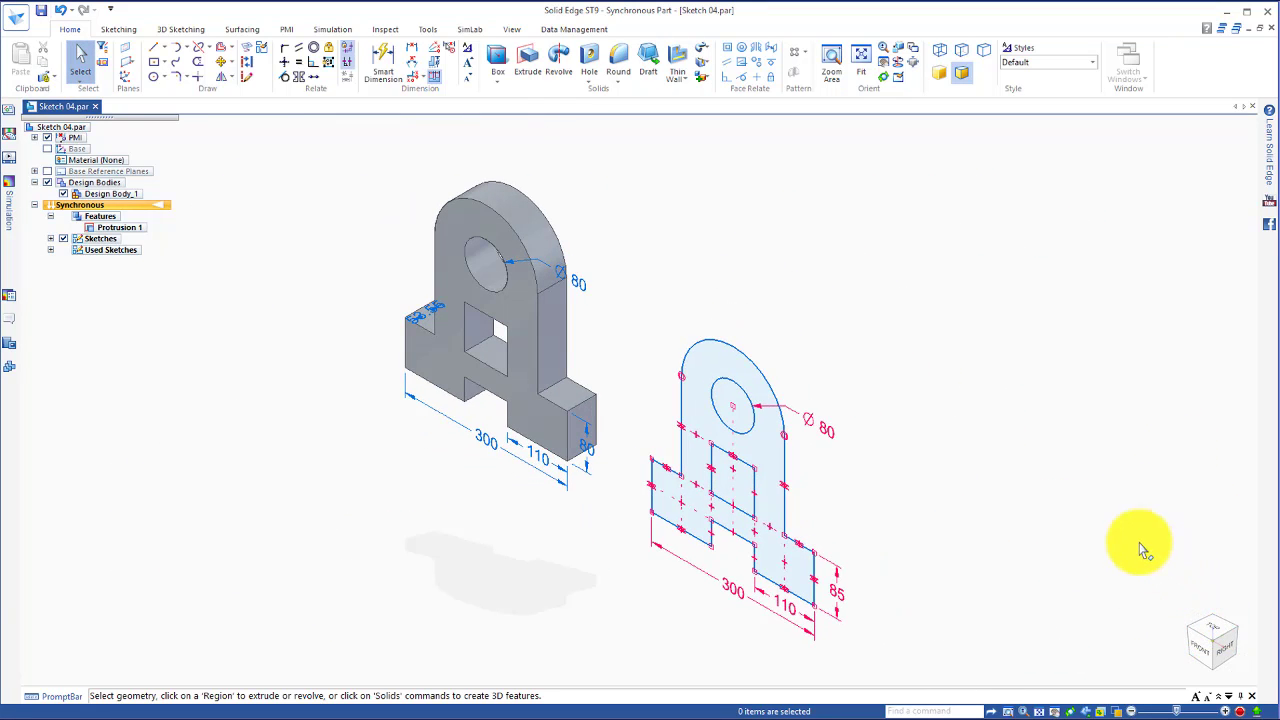